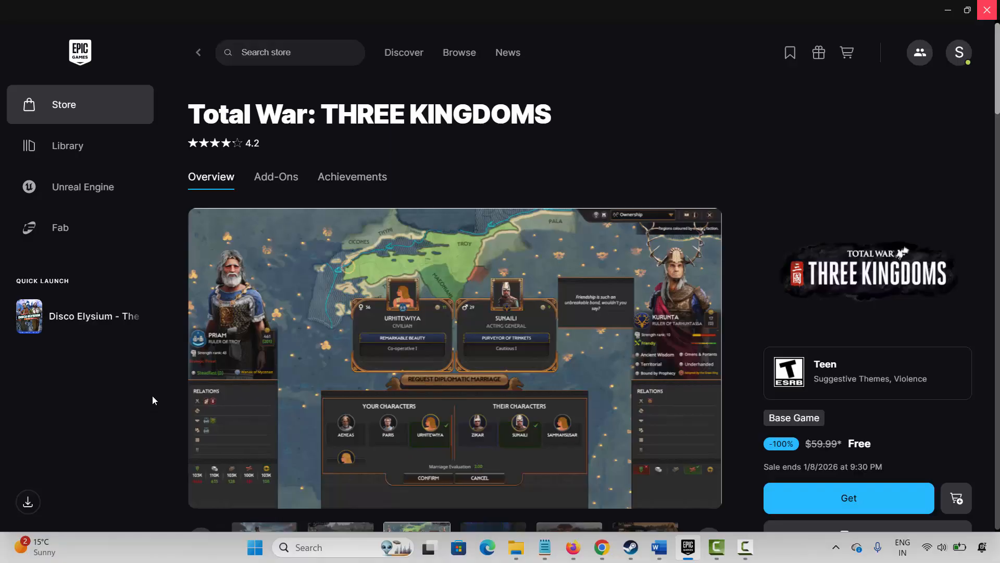
# Examine the minimum and recommended Windows system requirements on the Total War: THREE KINGDOMS store page
pyautogui.scroll(-10, 156, 400)
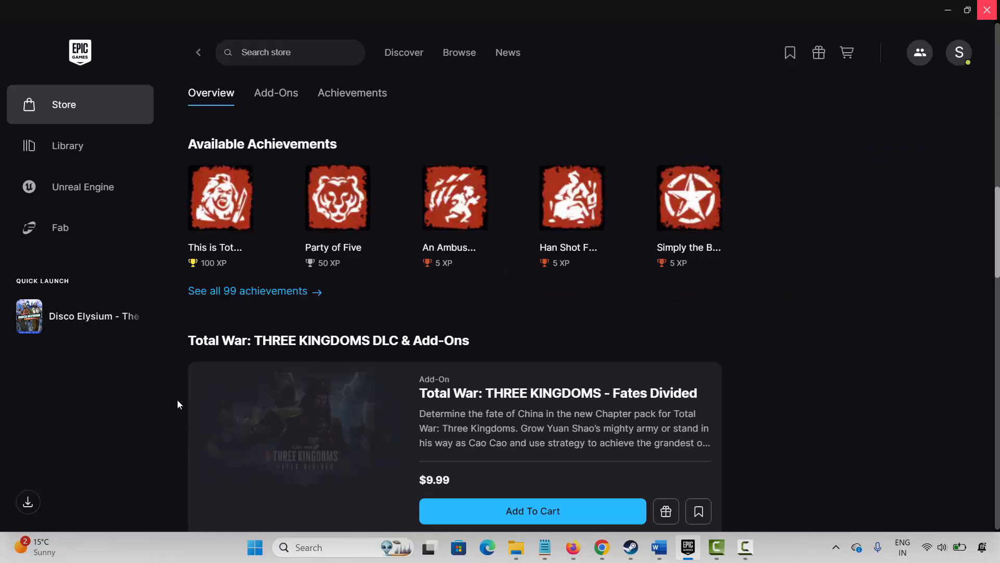
pyautogui.scroll(-15, 177, 399)
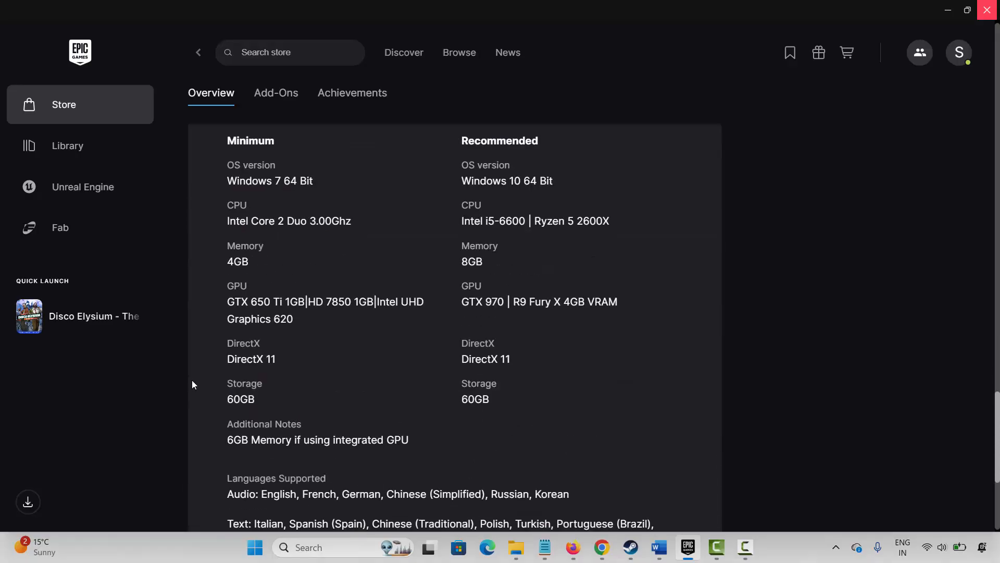
pyautogui.scroll(2, 235, 229)
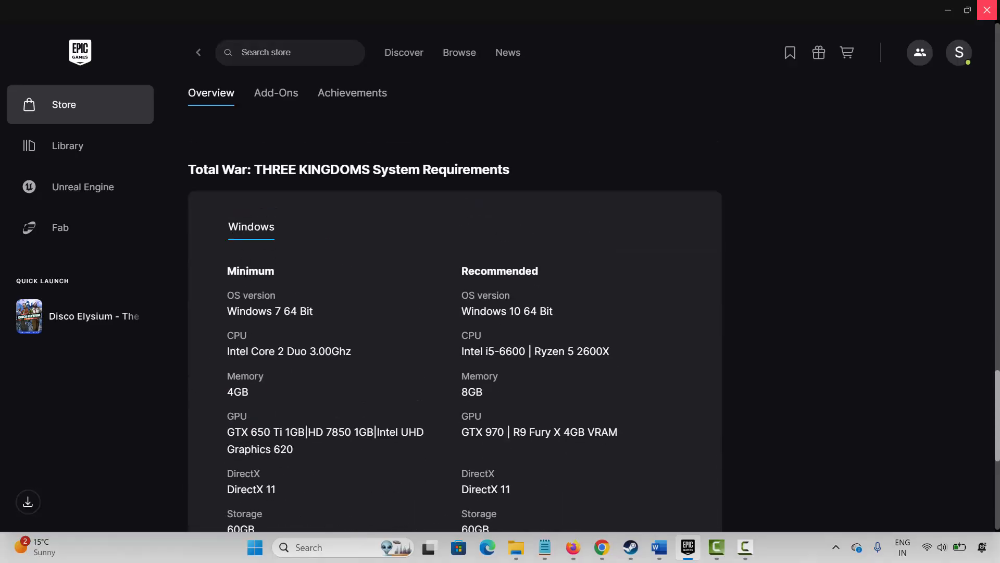
pyautogui.moveTo(246, 271); pyautogui.dragTo(258, 271)
pyautogui.scroll(-3, 375, 384)
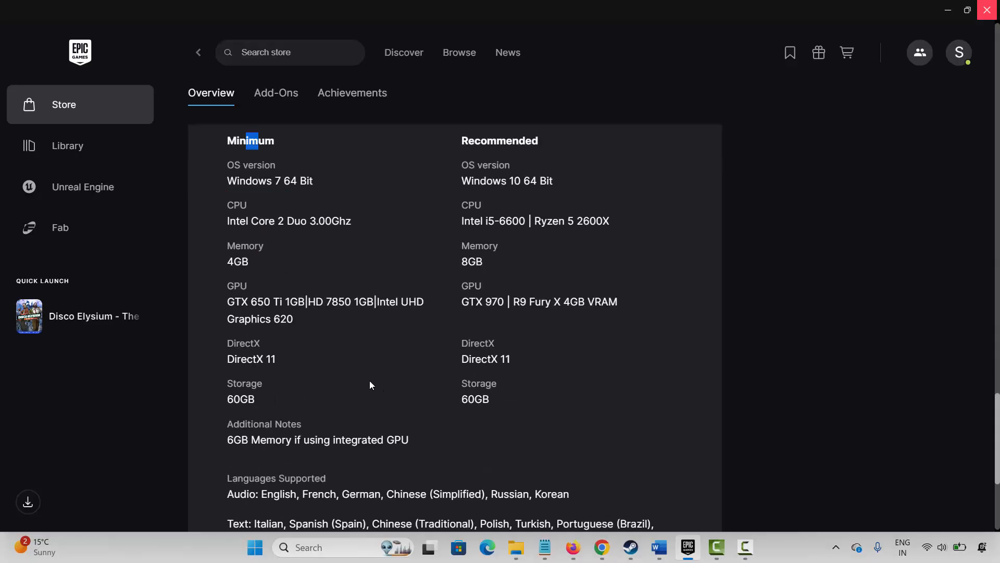
pyautogui.scroll(2, 371, 381)
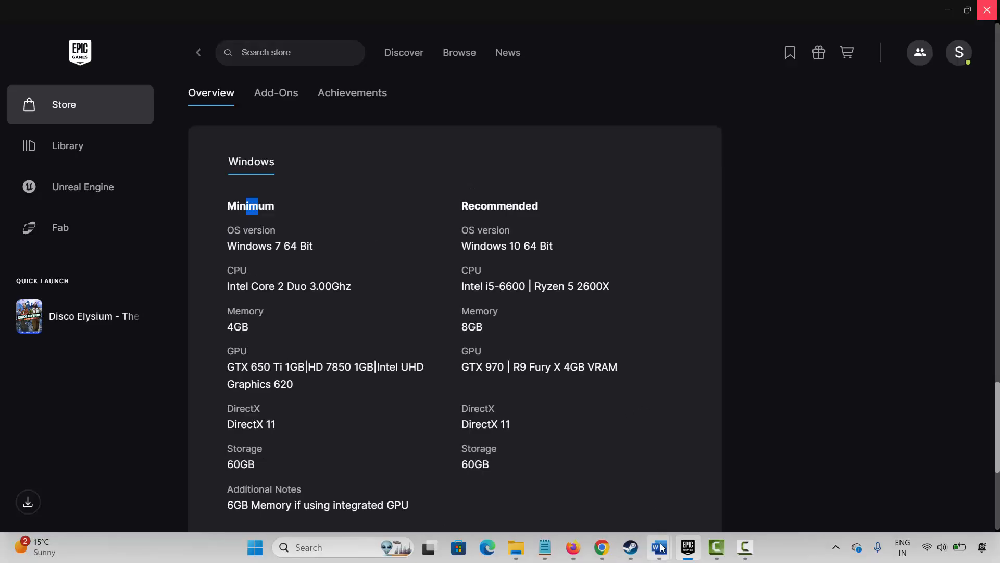
# Switch to the Word document and briefly highlight the "Method 2: Restart your PC" heading
pyautogui.moveTo(659, 547)
pyautogui.click(584, 469)
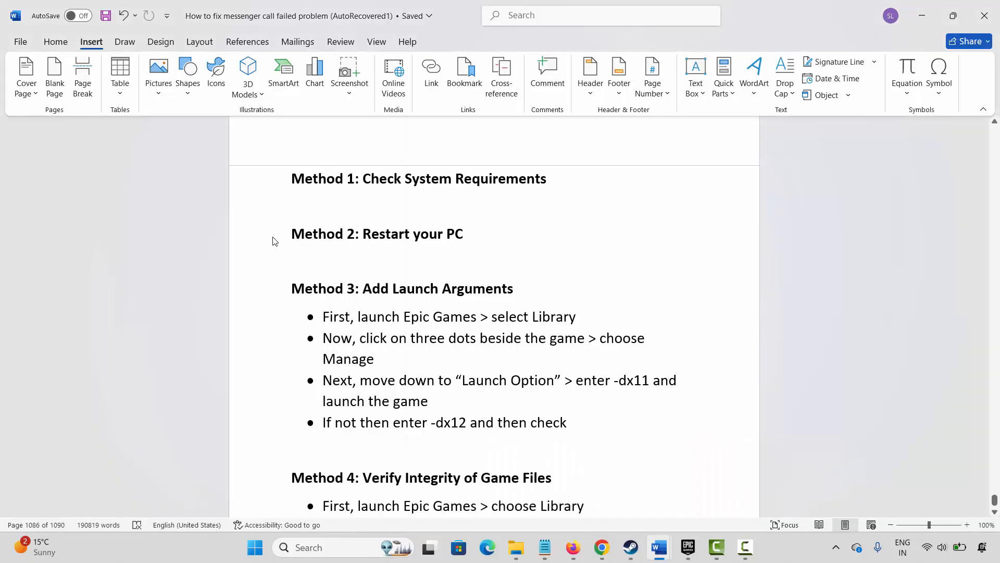
pyautogui.click(275, 241)
pyautogui.click(444, 337)
# Bring up the Windows power options to view Restart, and dismiss them without restarting the PC
pyautogui.click(255, 555)
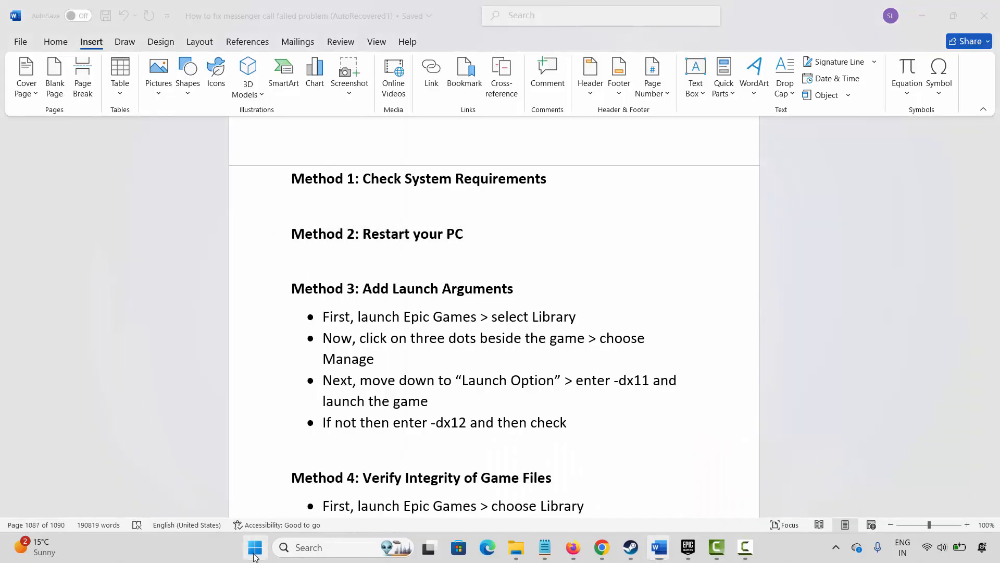
pyautogui.click(591, 502)
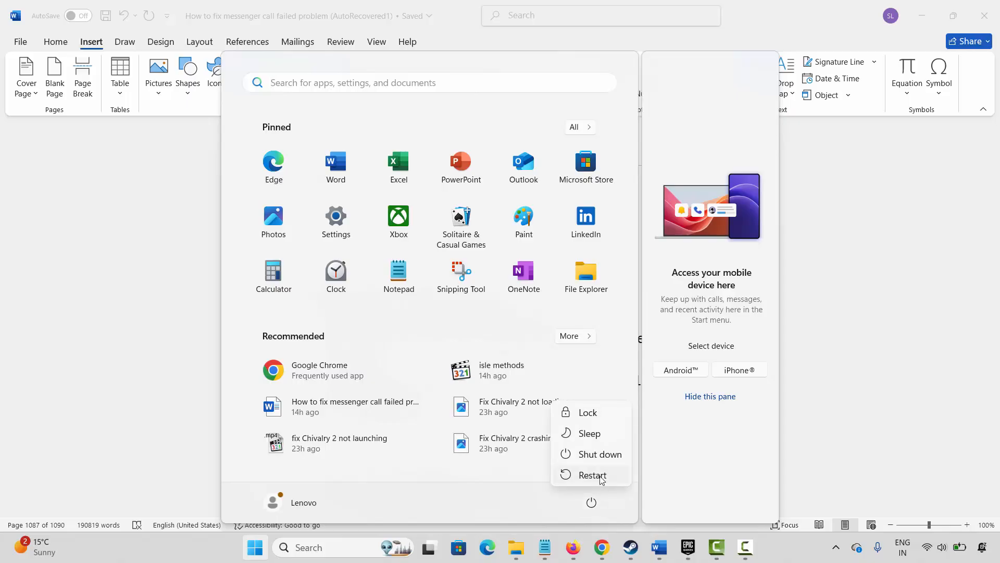
pyautogui.click(869, 388)
pyautogui.click(869, 387)
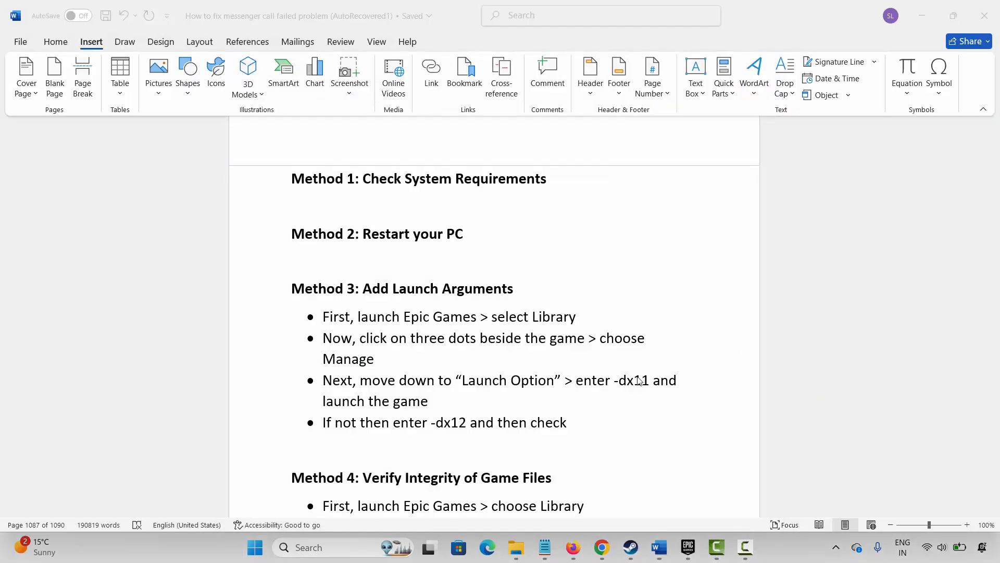
# Briefly highlight the "Method 3: Add Launch Arguments" heading in the document
pyautogui.click(265, 298)
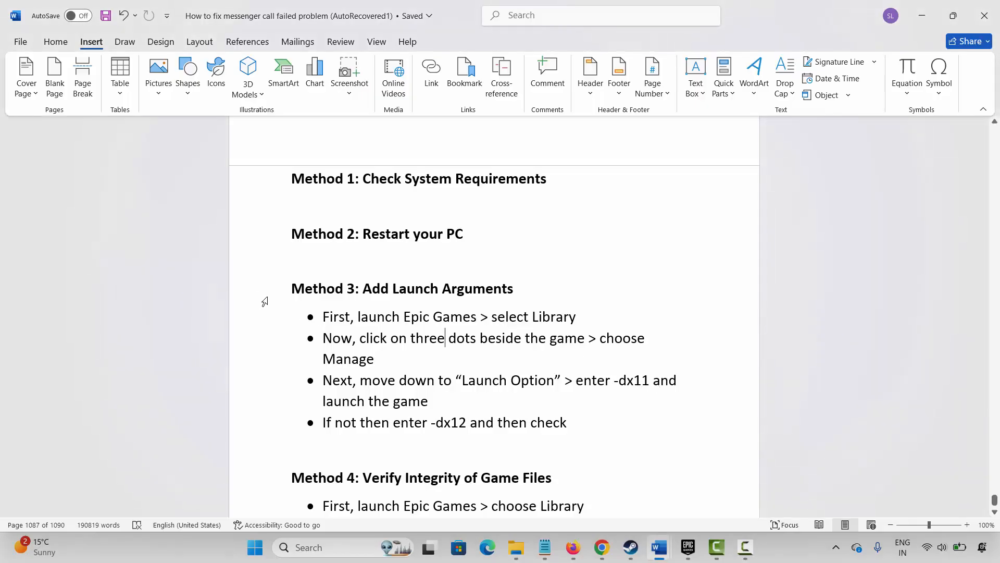
pyautogui.click(272, 302)
pyautogui.click(410, 339)
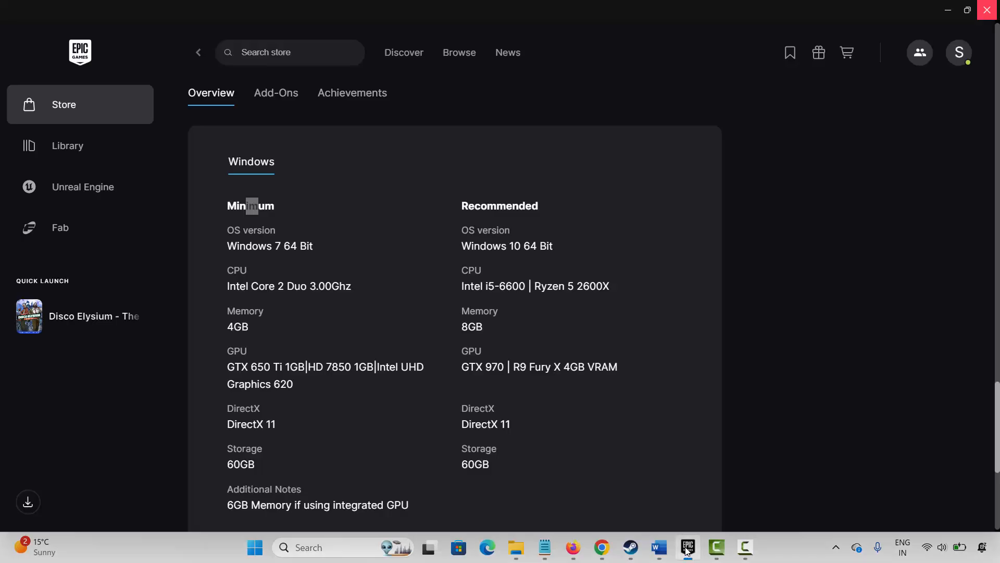
# Switch to the Epic Games Launcher and view the Launch Options in the management settings of Disco Elysium - The Final Cut in the library
pyautogui.click(687, 547)
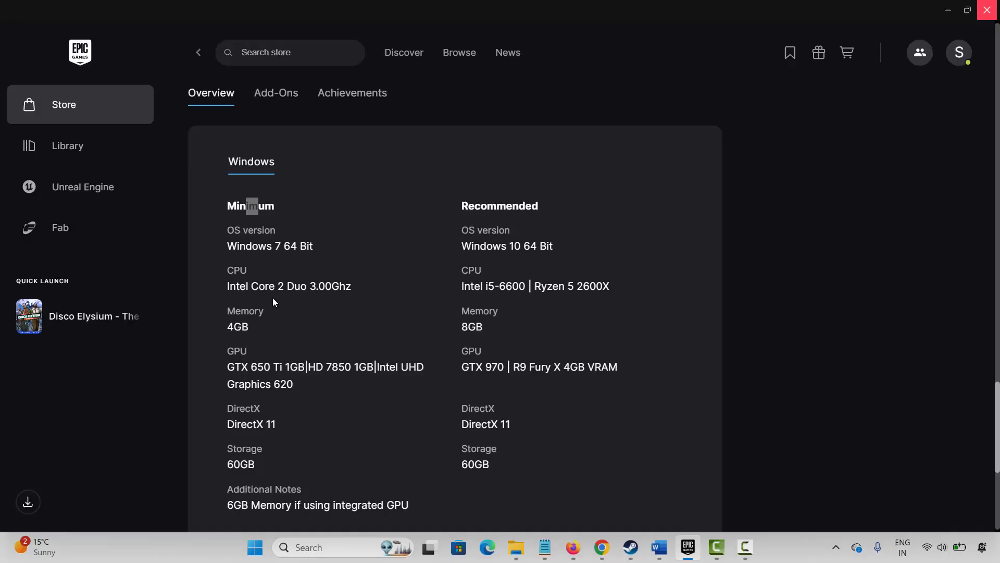
pyautogui.click(100, 152)
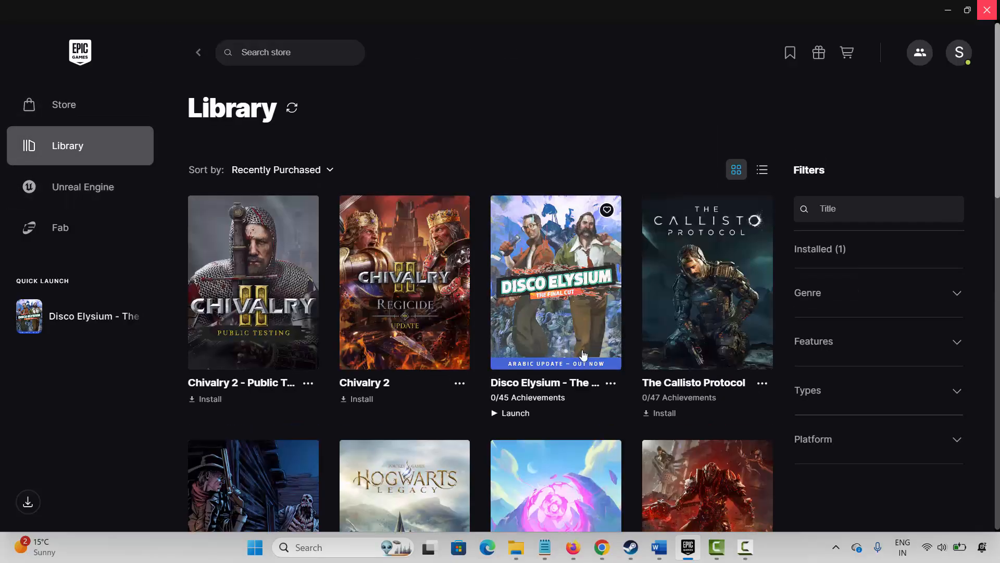
pyautogui.click(611, 384)
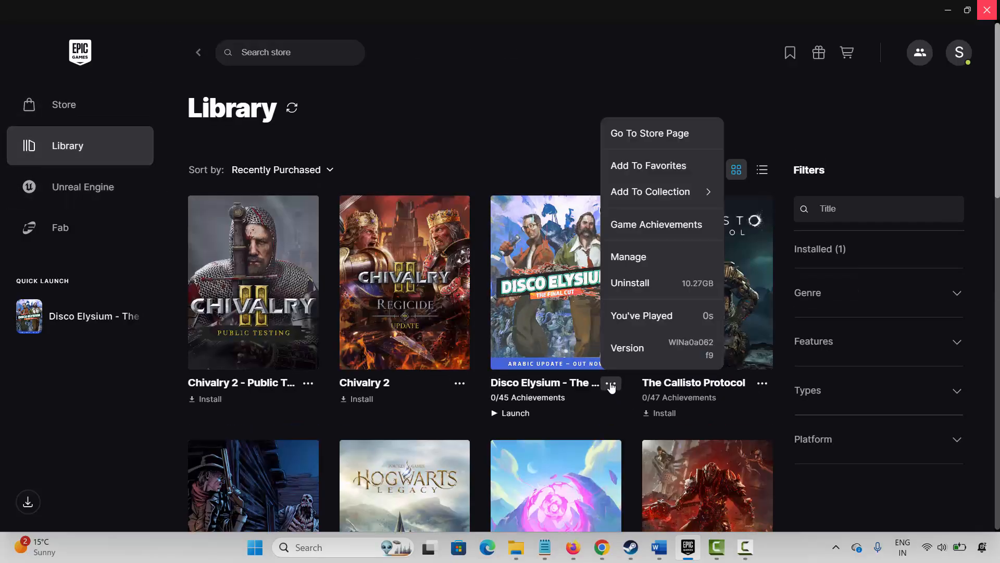
pyautogui.click(633, 258)
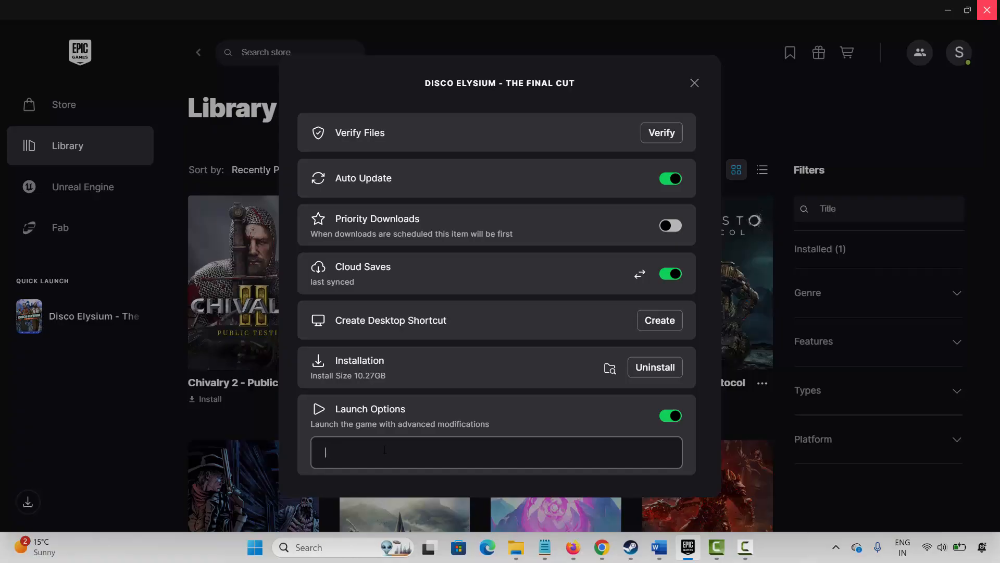
pyautogui.click(695, 86)
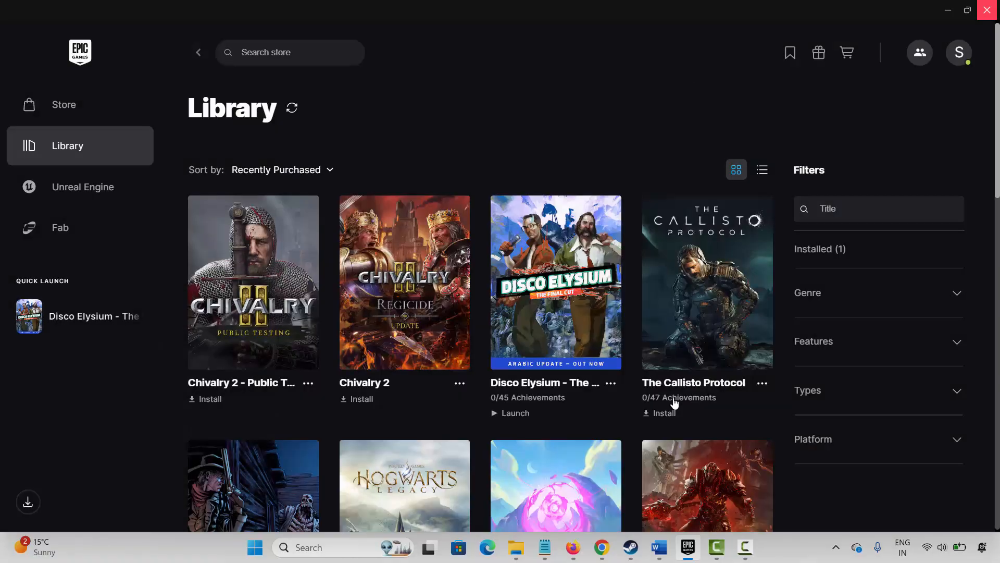
# Switch to the Word document and highlight the "Method 4: Verify Integrity of Game Files" heading
pyautogui.click(659, 547)
pyautogui.scroll(-3, 324, 386)
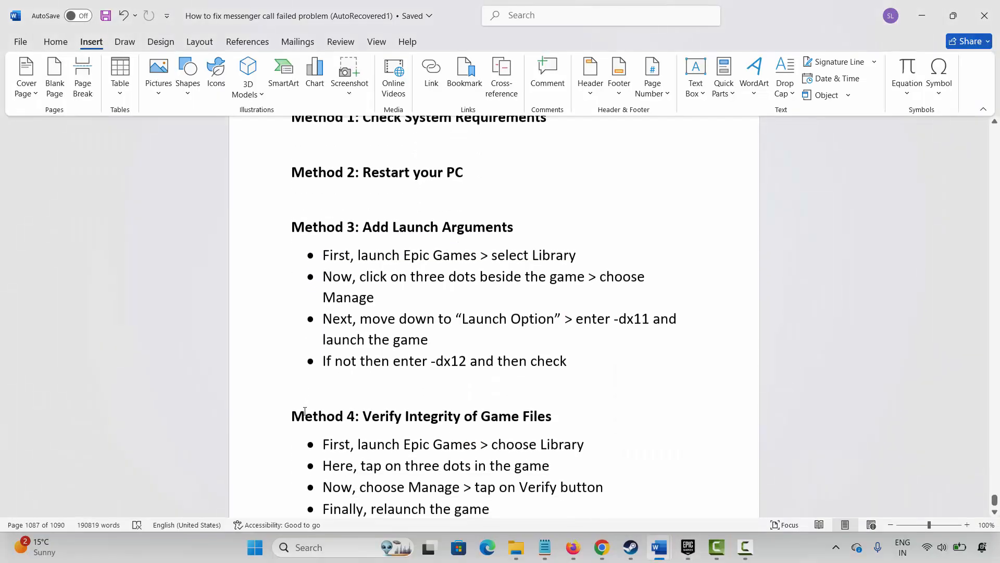
pyautogui.click(272, 417)
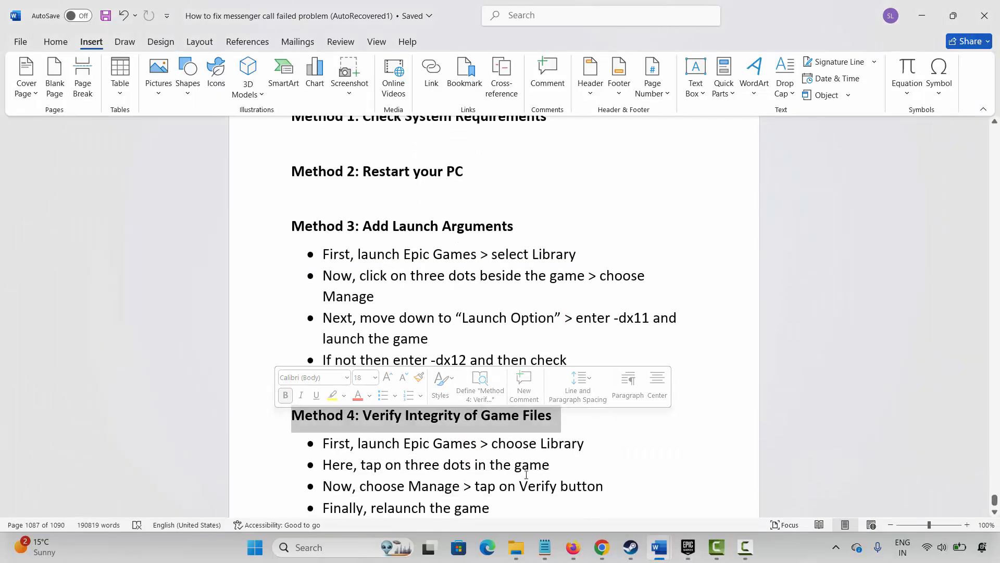
# Switch to the Epic Games Launcher and view the Verify Files option in Disco Elysium's management settings
pyautogui.click(688, 547)
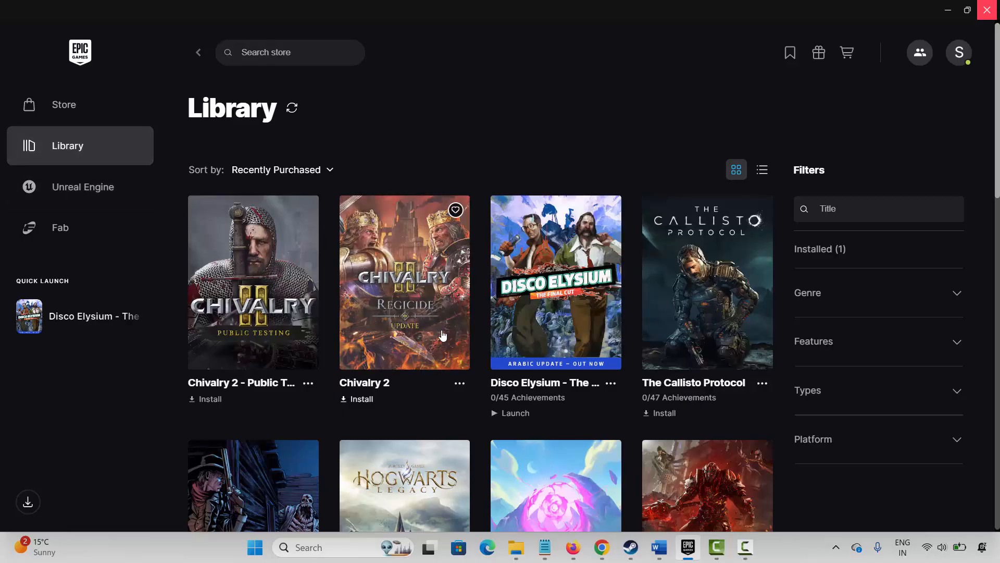
pyautogui.click(611, 383)
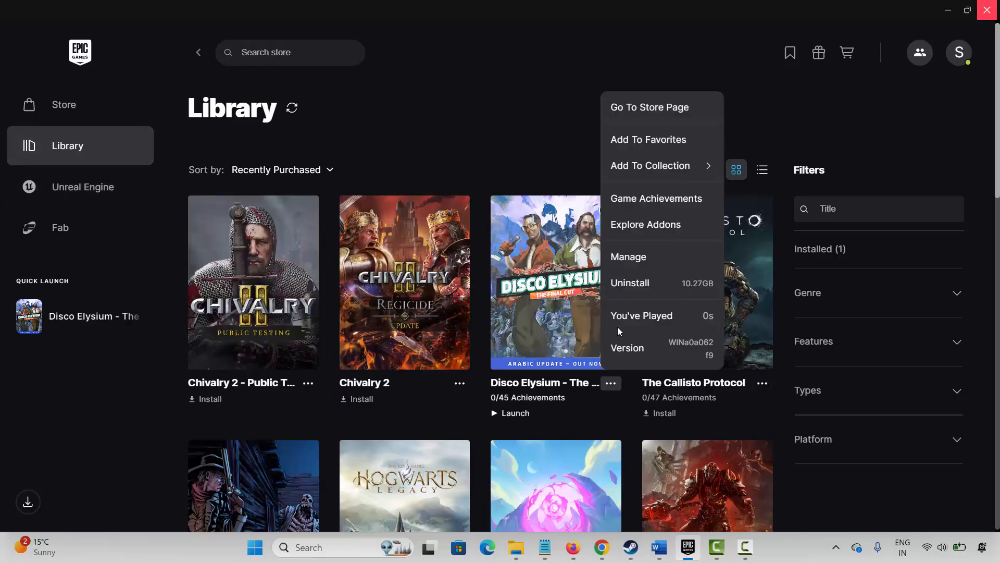
pyautogui.click(629, 259)
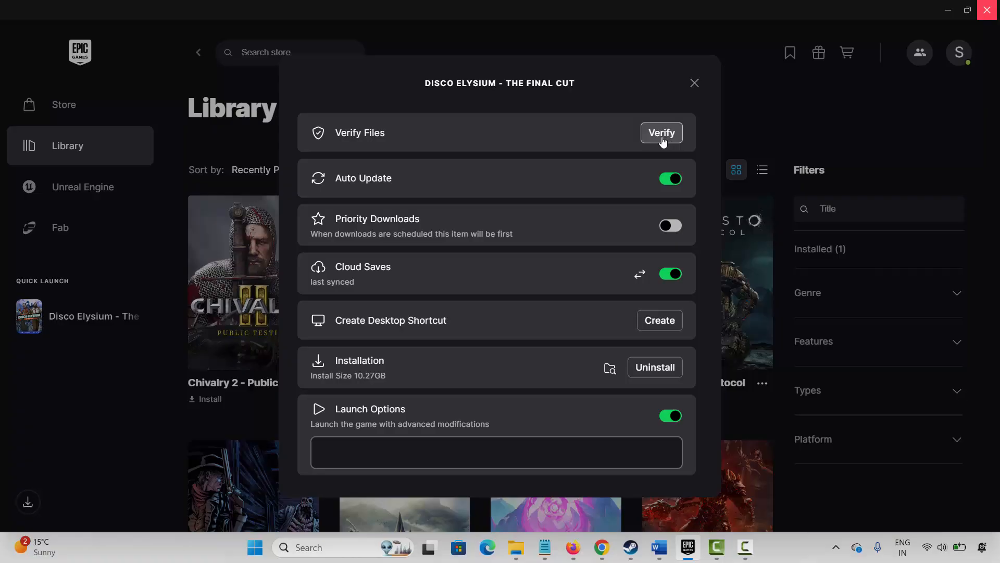
pyautogui.click(695, 83)
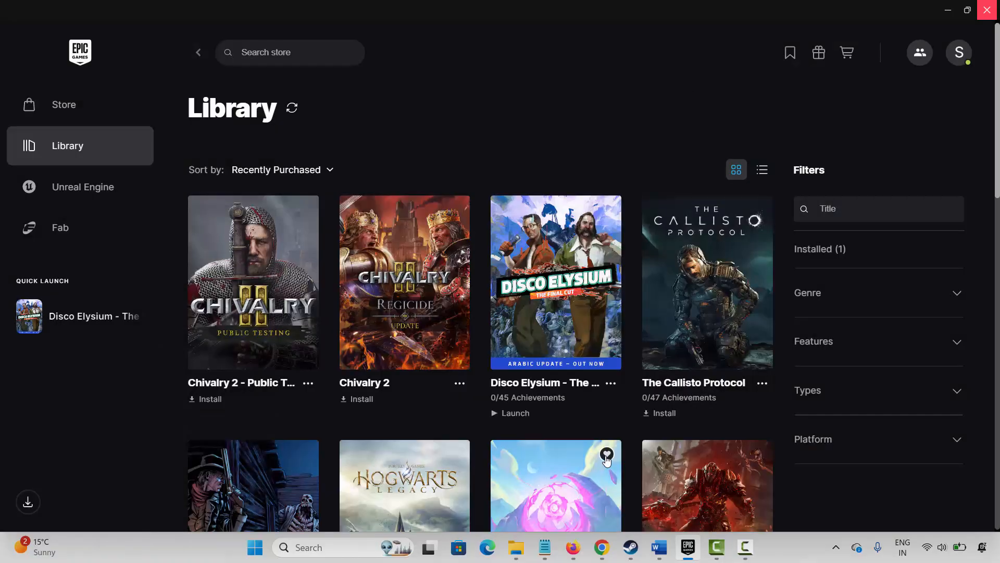
# Return to the Word document and briefly highlight the "Method 5: Update Graphics Card" heading
pyautogui.click(688, 547)
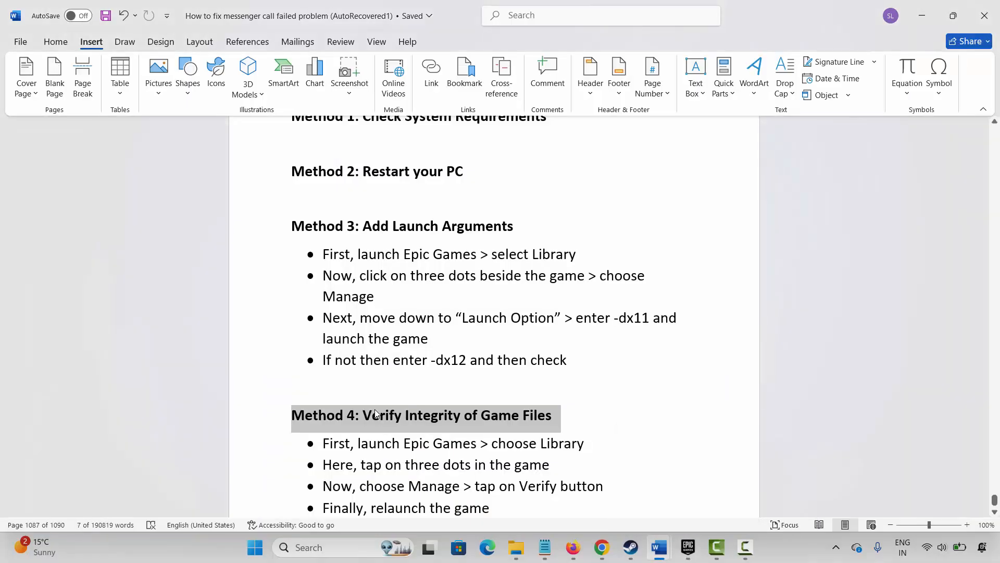
pyautogui.scroll(-2, 376, 413)
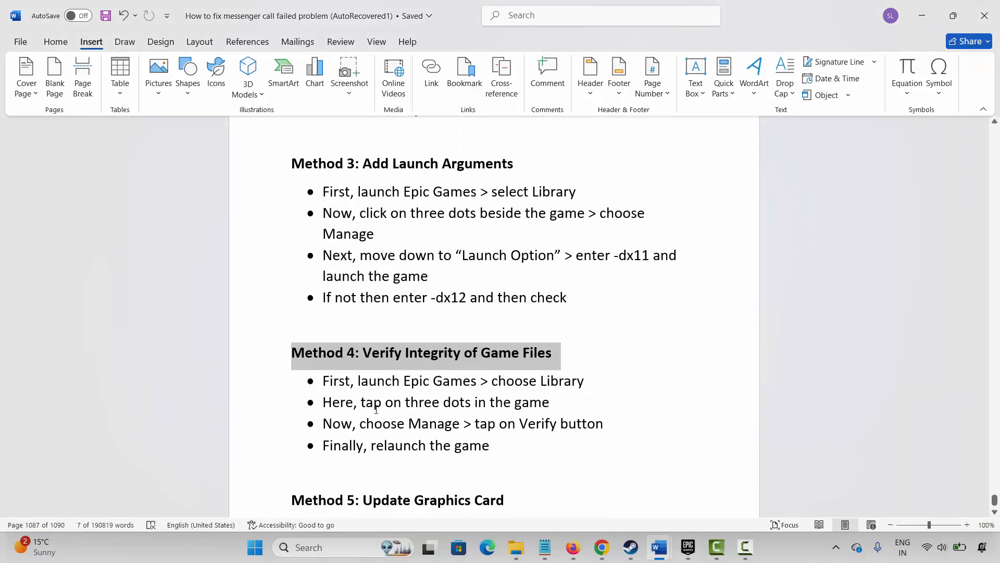
pyautogui.scroll(-3, 376, 410)
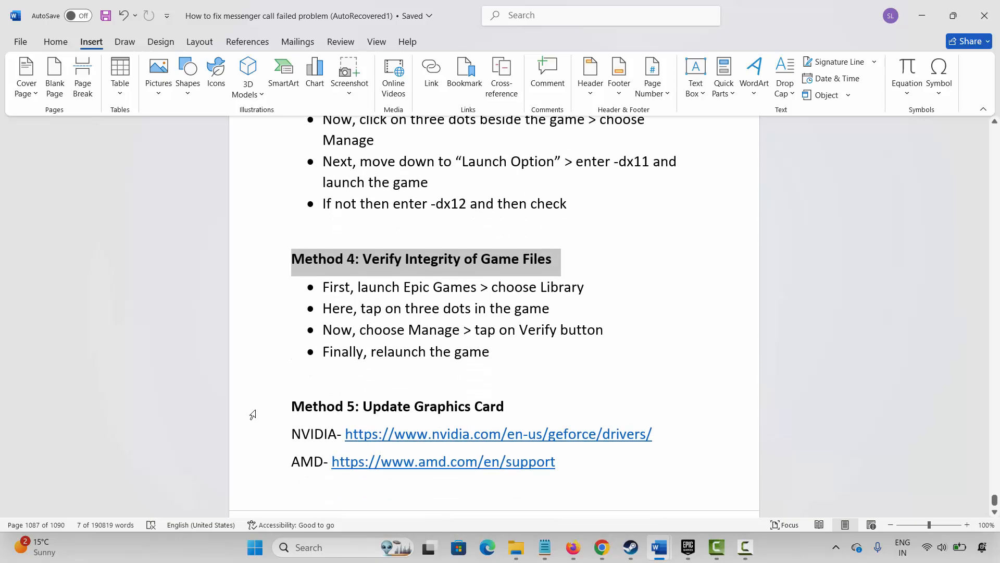
pyautogui.click(252, 409)
pyautogui.click(293, 431)
# Open Device Manager from Windows search and expand the Display adapters category
pyautogui.click(329, 555)
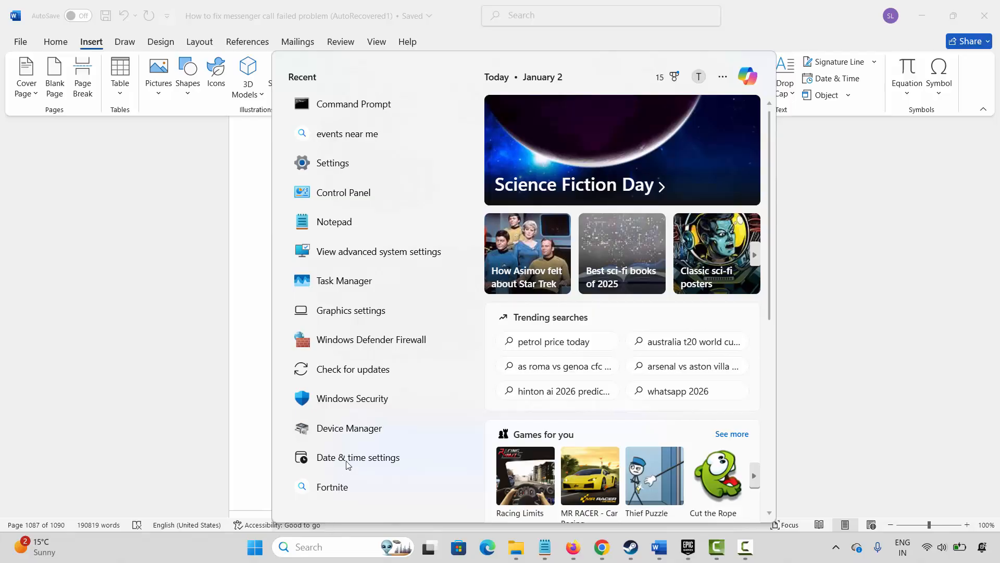
pyautogui.click(356, 426)
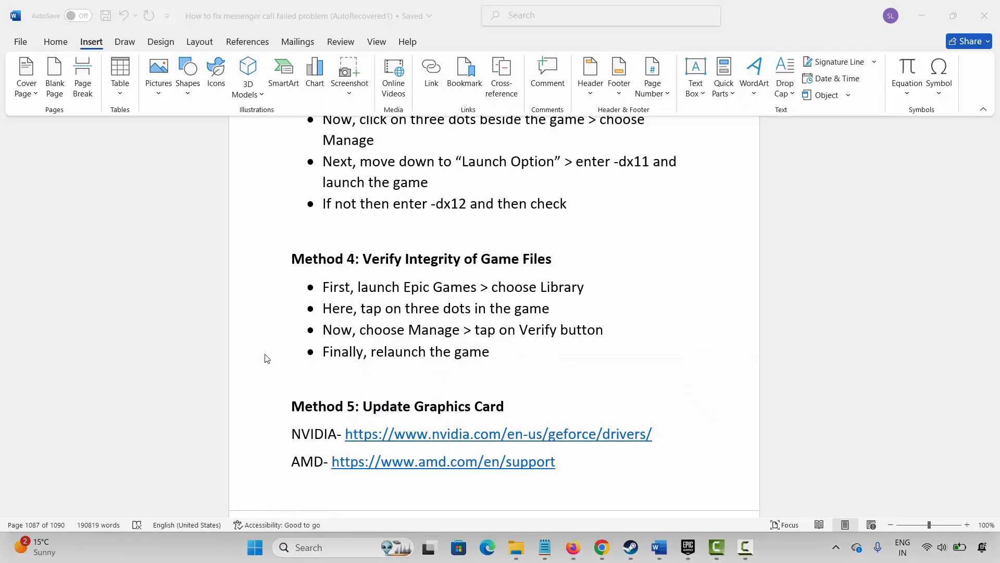
pyautogui.click(72, 184)
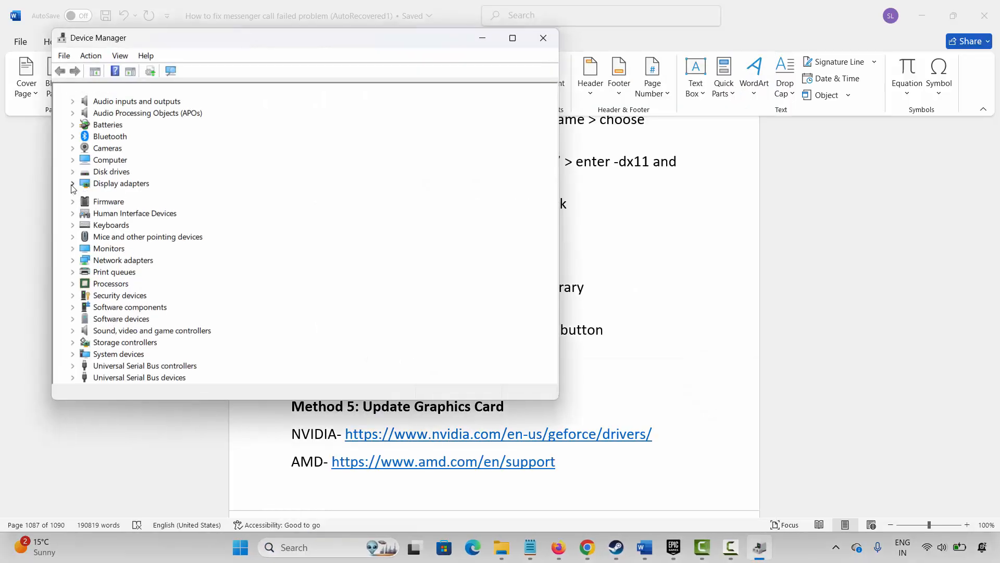
# Run an automatic driver update search for the Intel(R) UHD Graphics adapter, and close Device Manager
pyautogui.click(141, 195)
pyautogui.rightClick(149, 195)
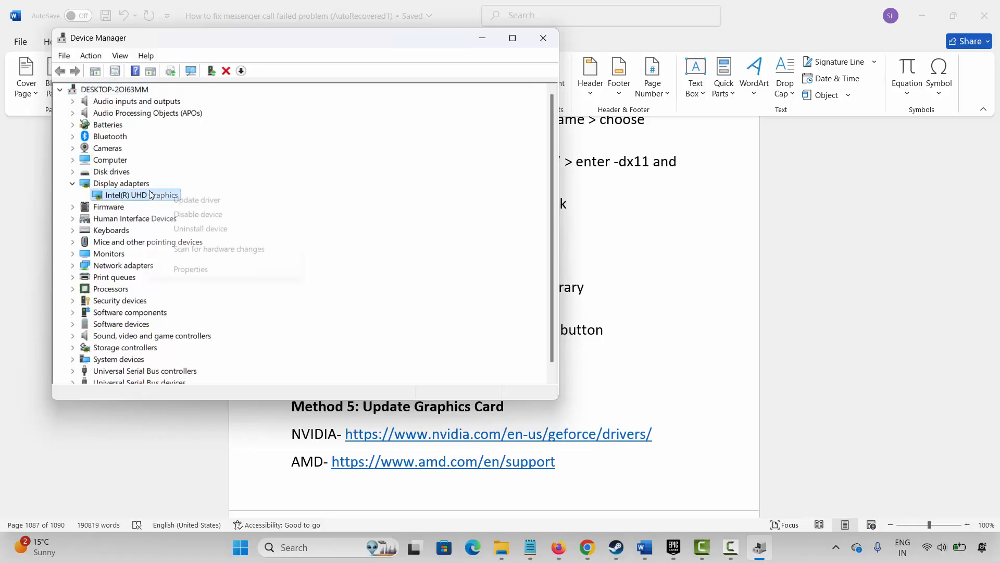
pyautogui.click(206, 202)
pyautogui.click(275, 184)
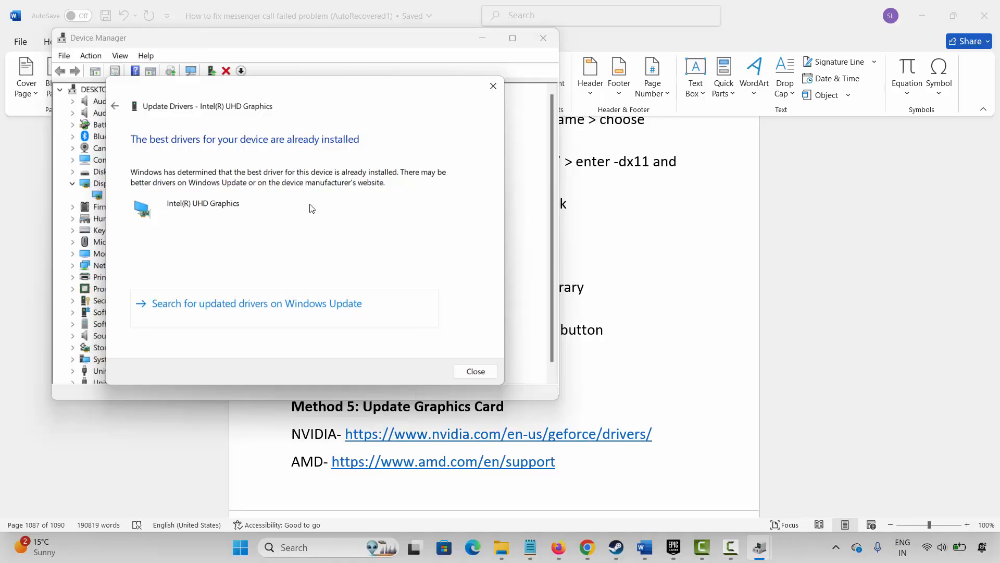
pyautogui.click(493, 86)
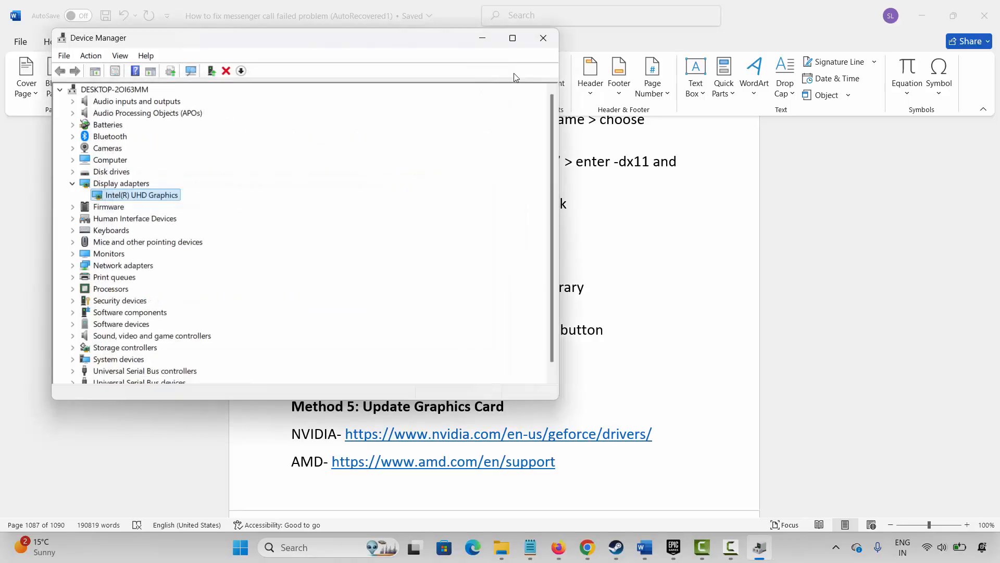
pyautogui.click(543, 39)
# Briefly highlight the NVIDIA and AMD driver link lines under Method 5, and move on to the "Method 6: Run Game As Administrator" heading
pyautogui.scroll(-1, 323, 362)
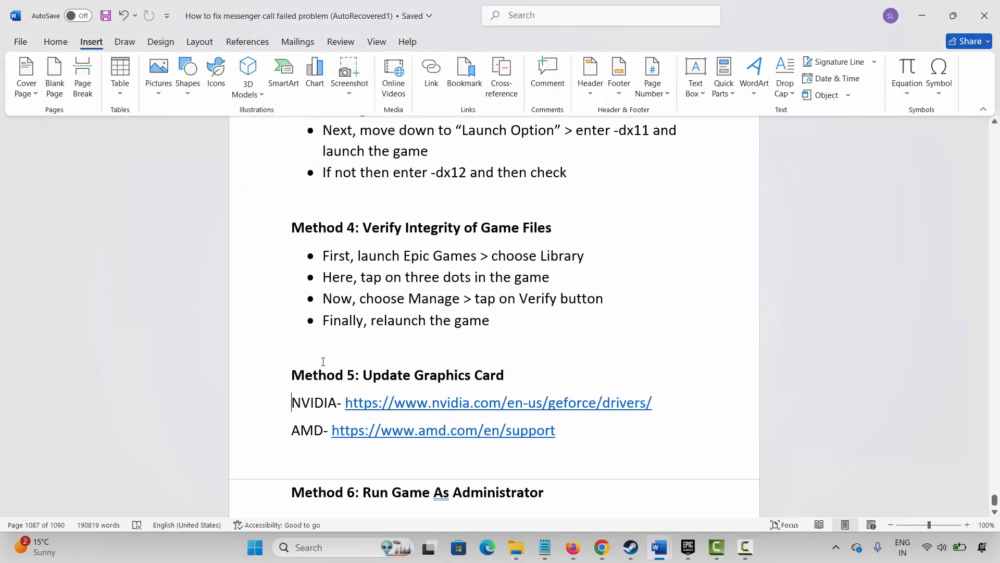
pyautogui.moveTo(295, 402); pyautogui.dragTo(314, 422)
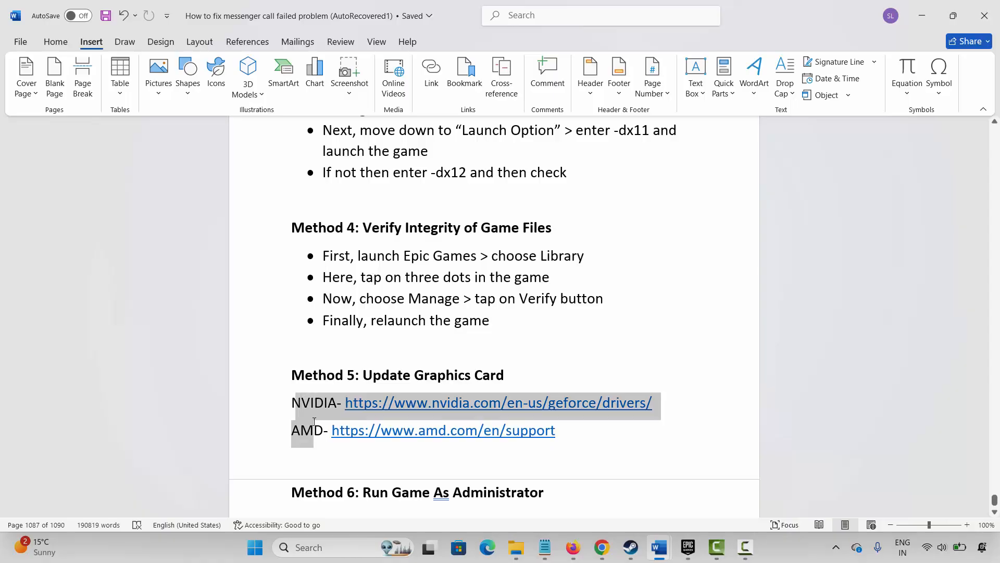
pyautogui.click(360, 299)
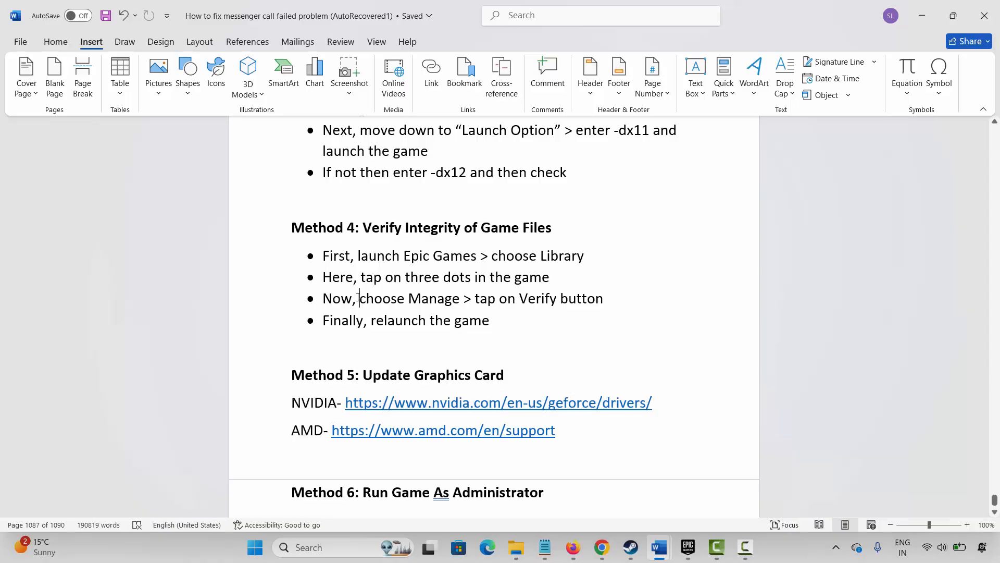
pyautogui.scroll(-4, 359, 298)
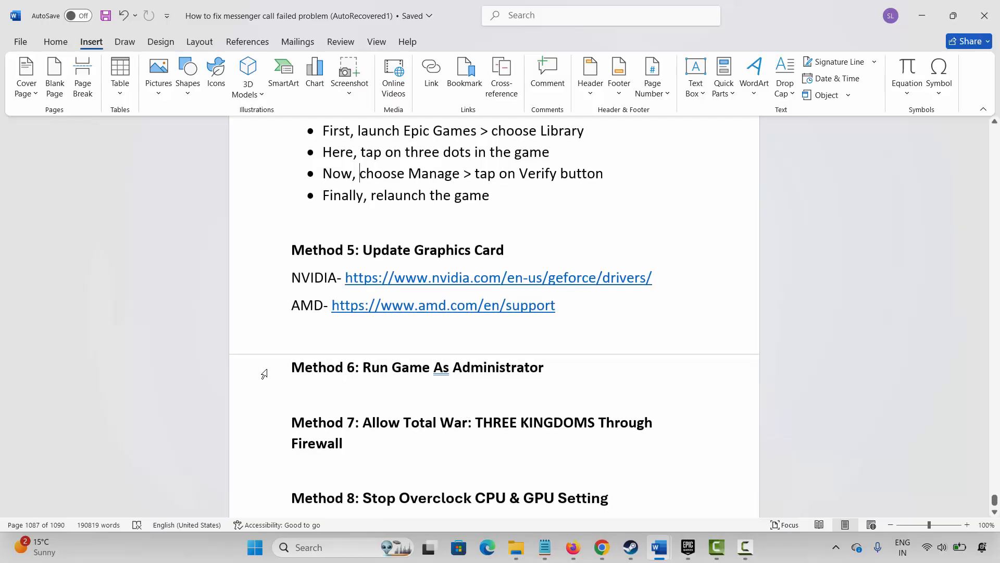
# Open the C:\Program Files\Epic Games\DiscoElysium folder in File Explorer and select the Disco Elysium application
pyautogui.click(263, 373)
pyautogui.click(373, 388)
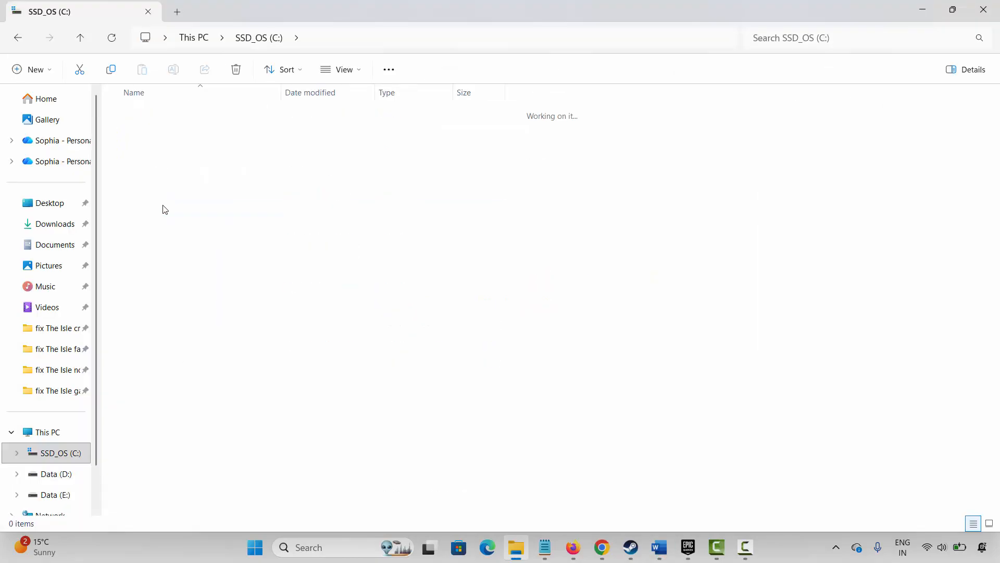
pyautogui.doubleClick(161, 208)
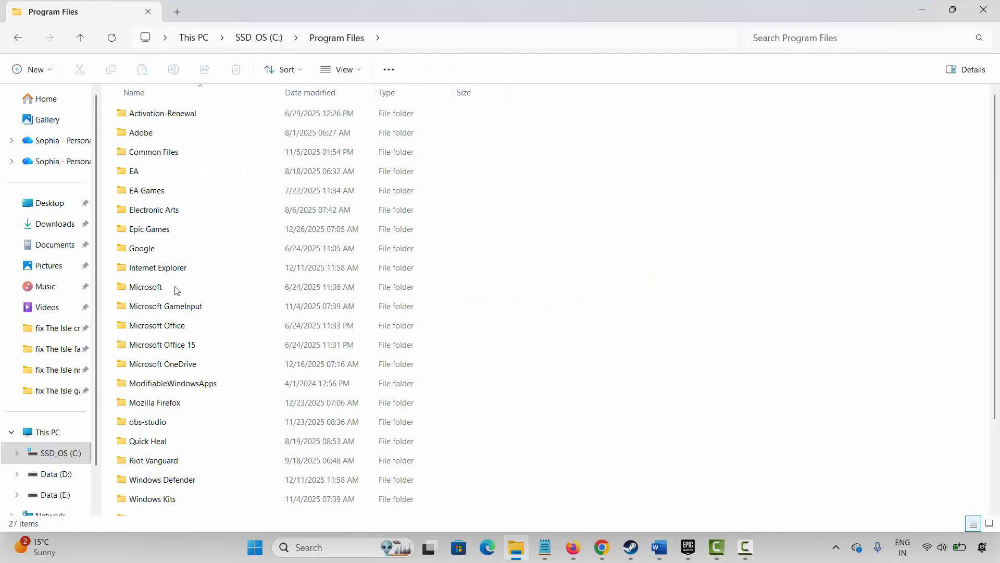
pyautogui.doubleClick(160, 234)
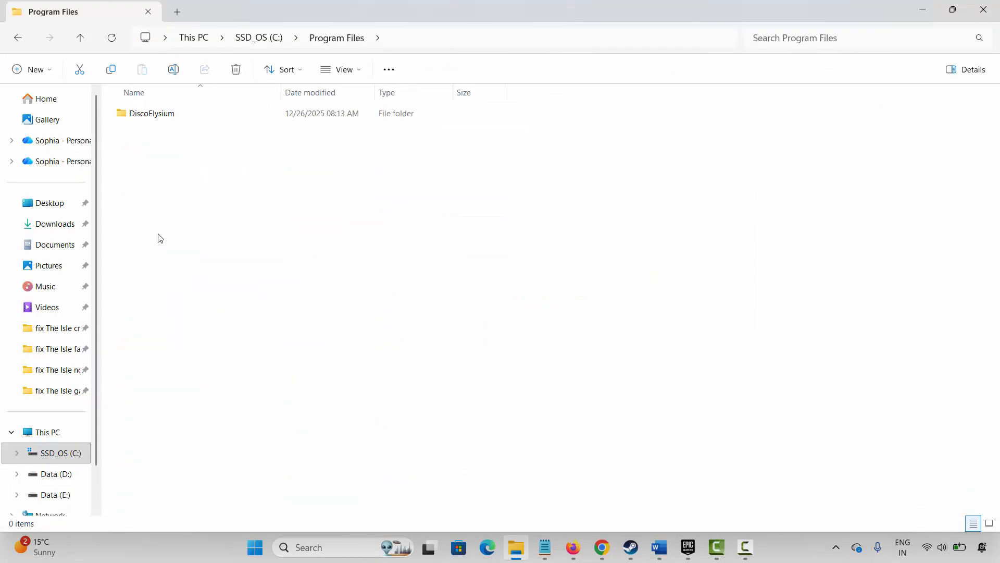
pyautogui.doubleClick(165, 119)
pyautogui.click(168, 173)
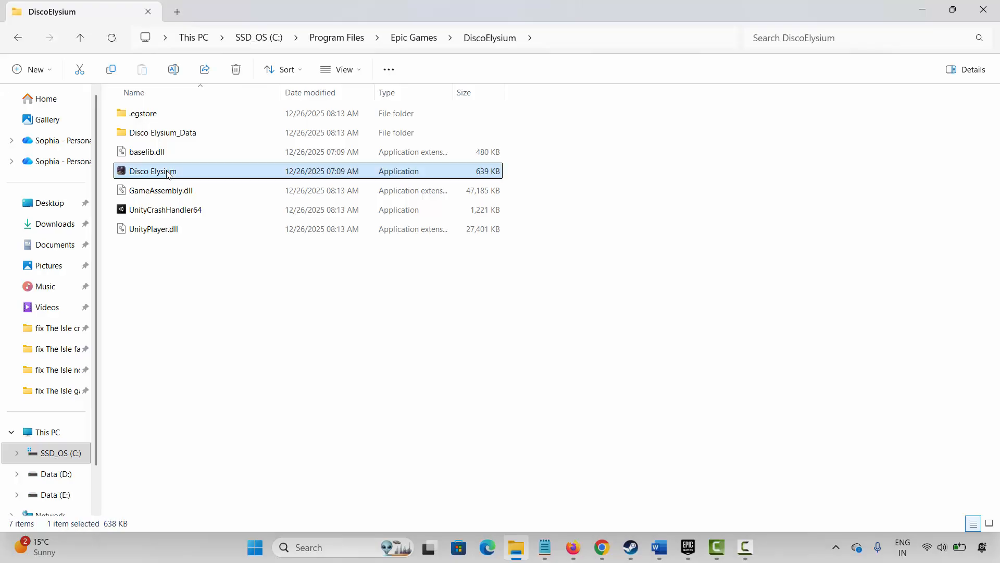
# In the Disco Elysium application's compatibility properties, enable running as administrator, Windows 7 compatibility mode and disabled fullscreen optimizations
pyautogui.rightClick(168, 174)
pyautogui.click(228, 391)
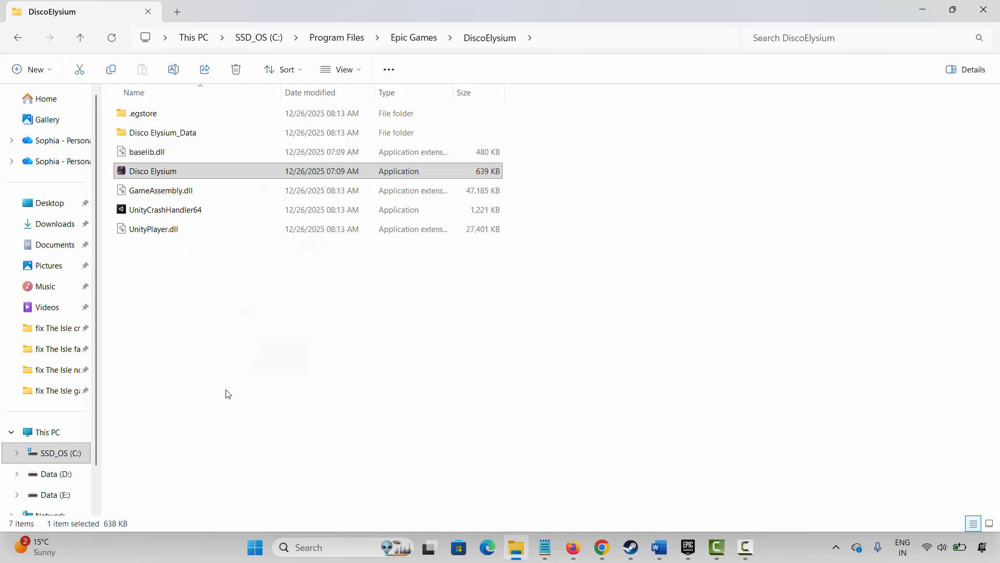
pyautogui.click(271, 207)
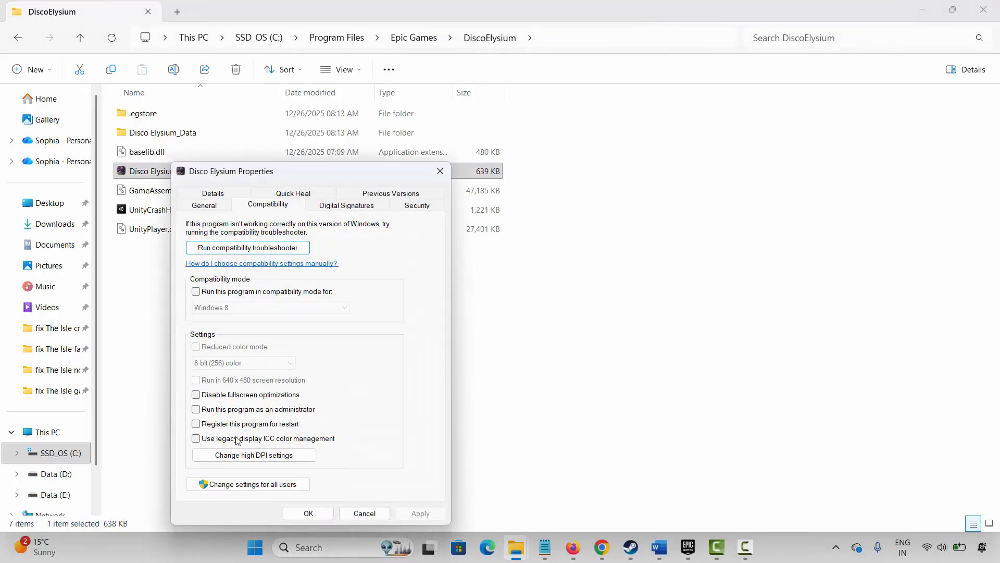
pyautogui.click(197, 410)
pyautogui.click(238, 293)
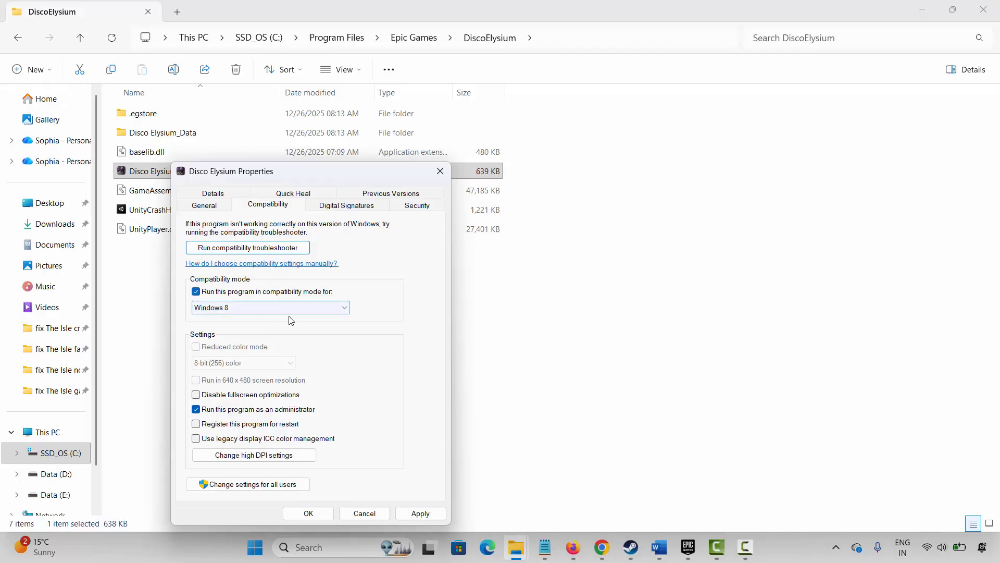
pyautogui.click(344, 312)
pyautogui.click(328, 346)
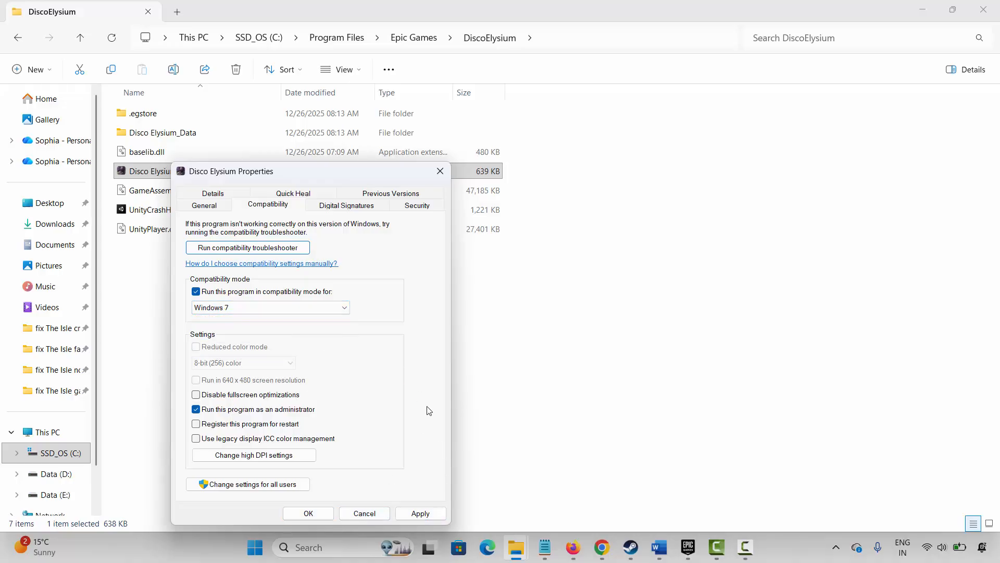
pyautogui.click(197, 396)
# Clear the compatibility mode, fullscreen optimizations and administrator options, apply the settings, and close the Disco Elysium properties
pyautogui.click(201, 292)
pyautogui.click(248, 396)
pyautogui.click(256, 410)
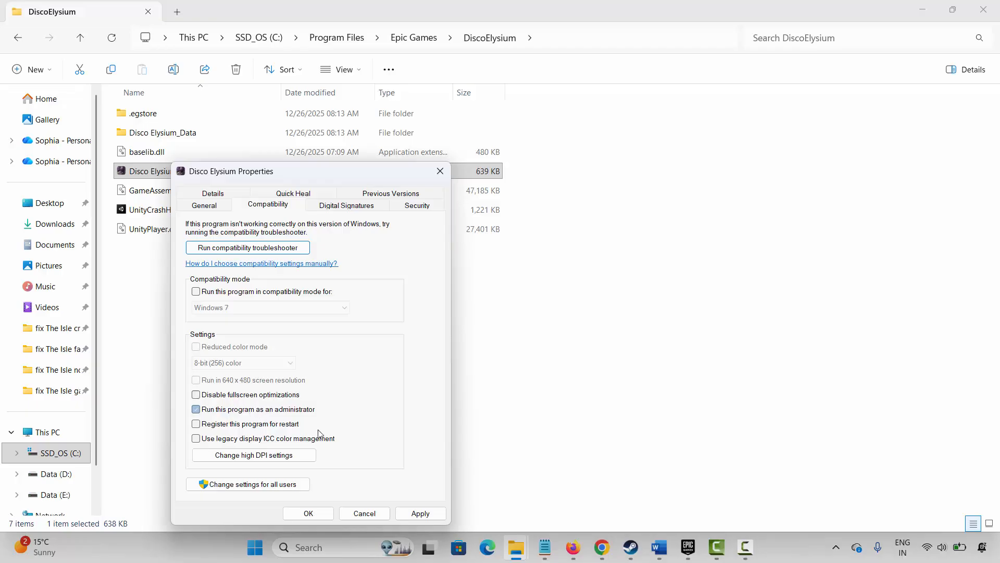
pyautogui.click(420, 513)
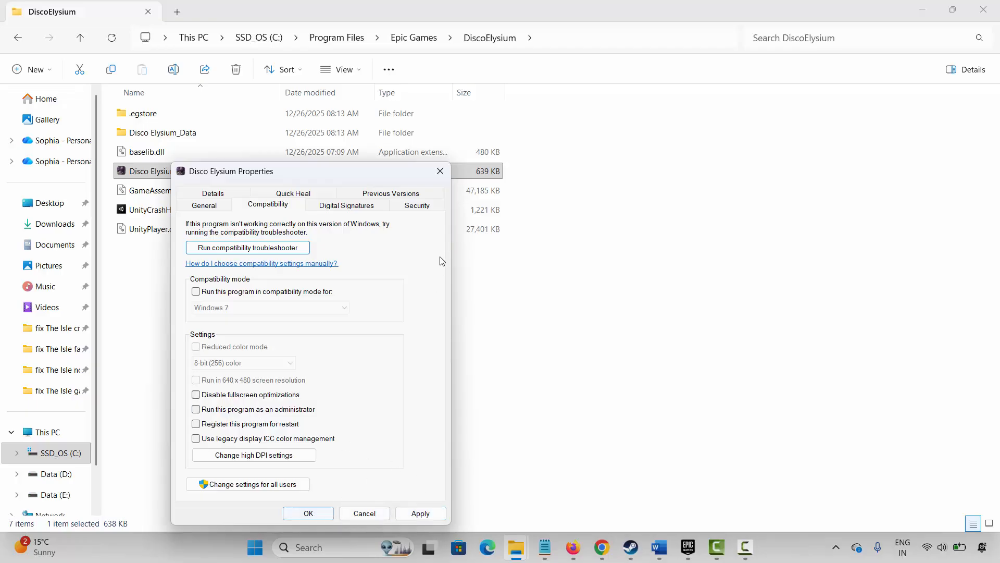
pyautogui.click(441, 170)
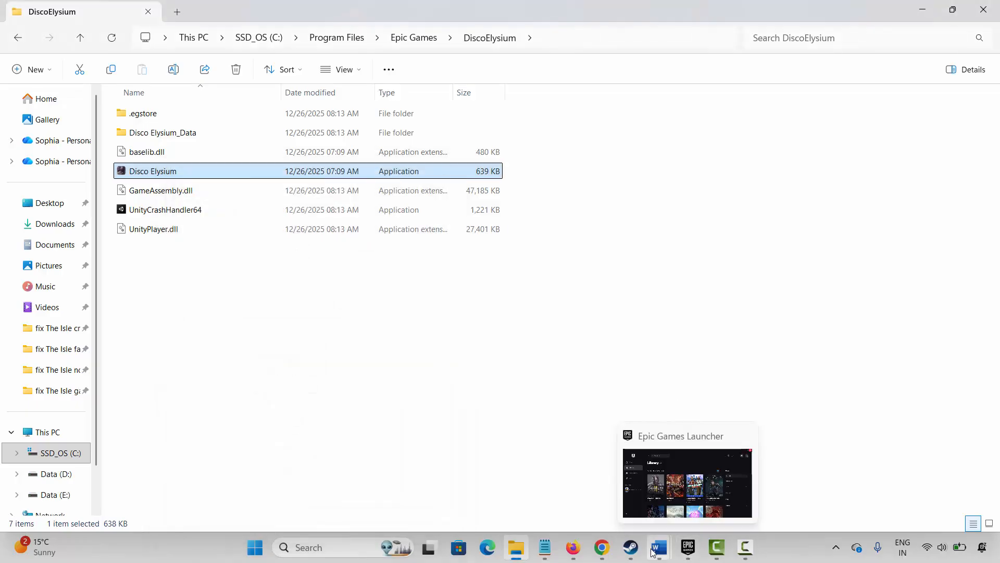
# Return to the Word document and briefly highlight the start of the "Method 7: Allow Total War: THREE KINGDOMS Through Firewall" heading
pyautogui.moveTo(659, 547)
pyautogui.click(584, 482)
pyautogui.scroll(-1, 346, 417)
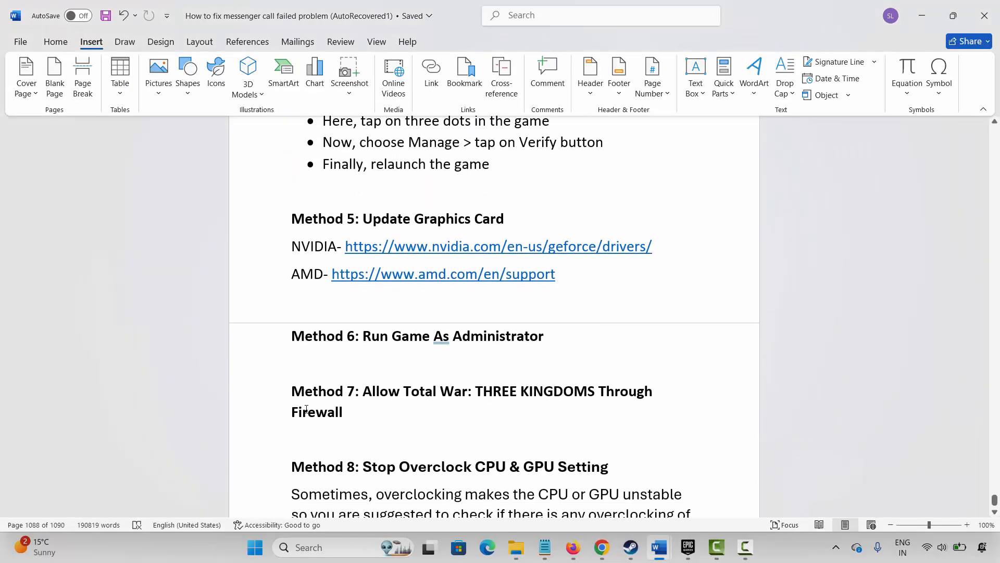
pyautogui.doubleClick(332, 400)
# Open the firewall's allowed apps list in Windows Security, unlock it for changes, and find the Disco Elysium entry
pyautogui.click(344, 547)
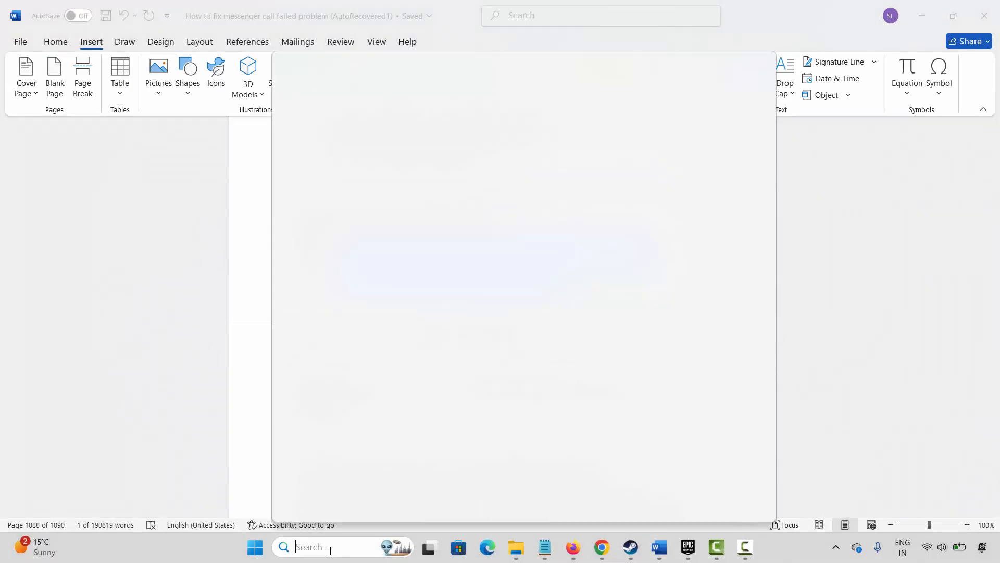
pyautogui.click(404, 406)
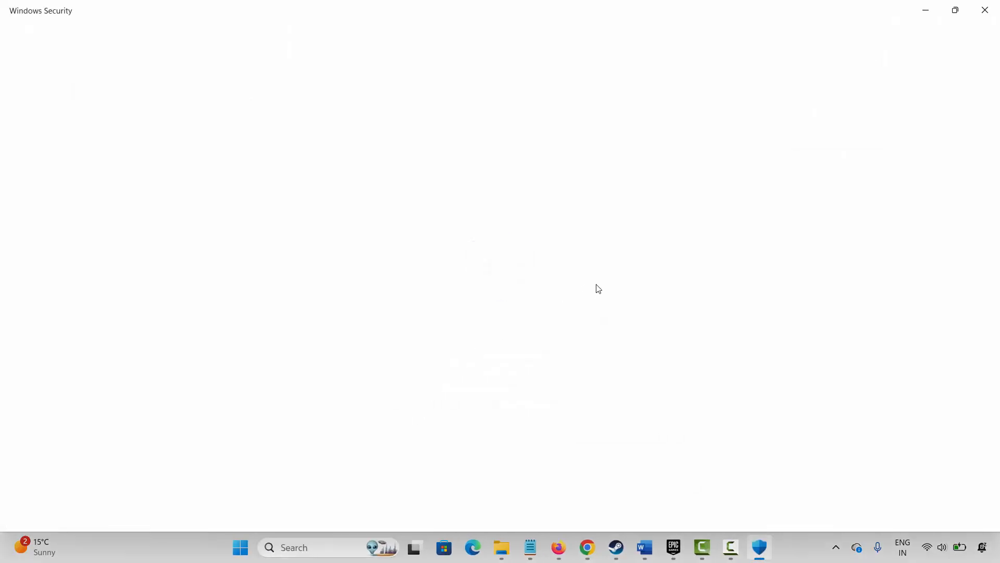
pyautogui.click(599, 218)
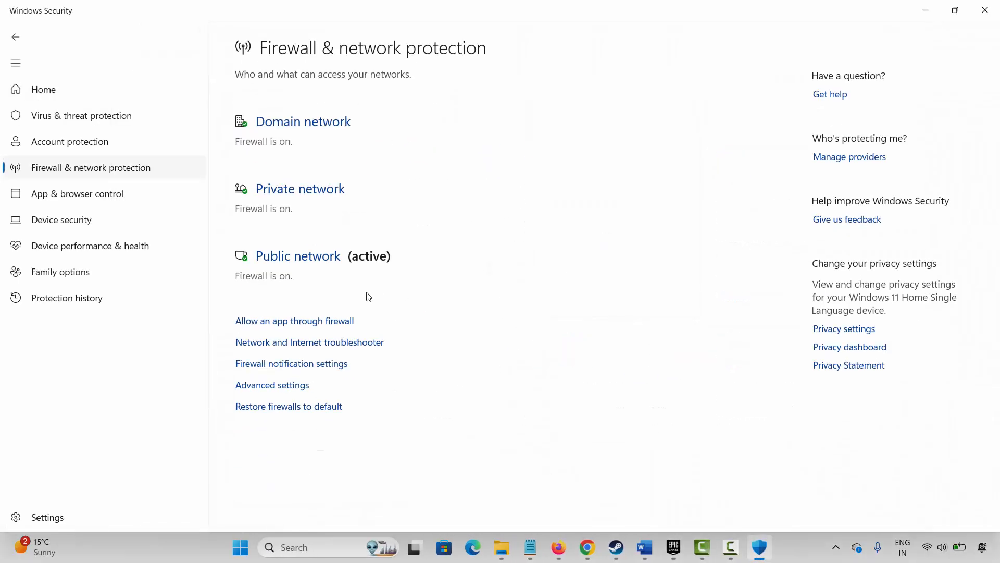
pyautogui.click(323, 321)
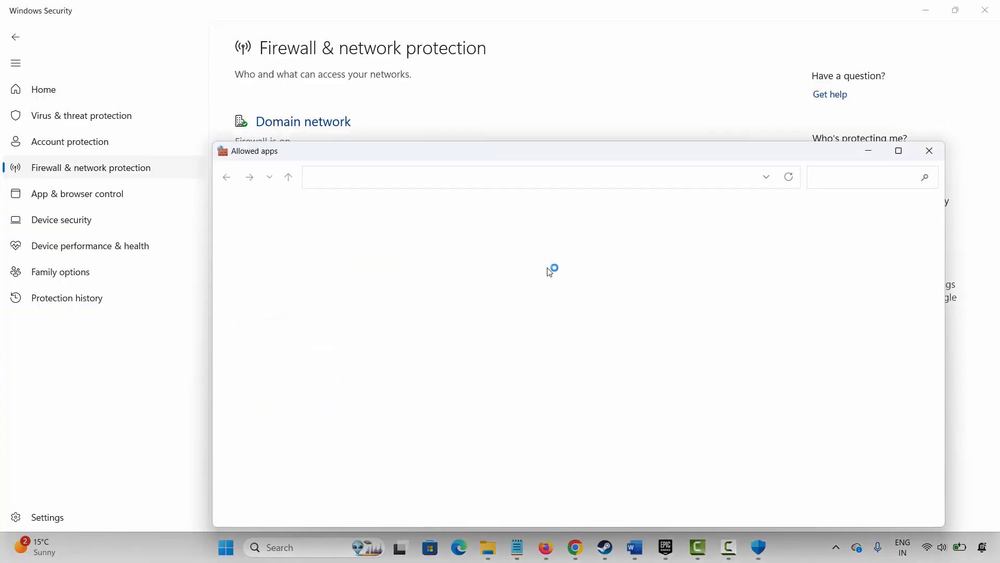
pyautogui.click(730, 246)
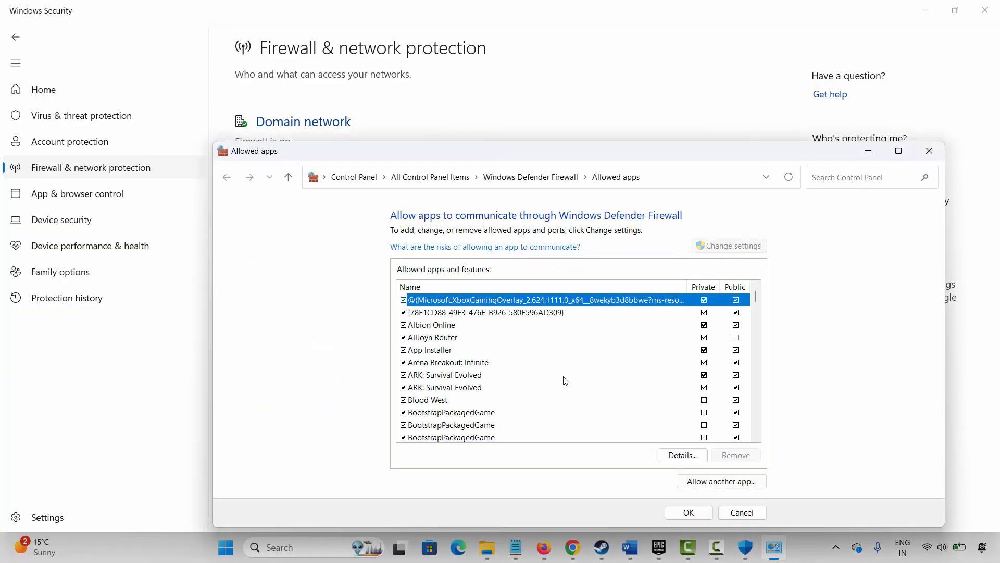
pyautogui.scroll(-2, 479, 374)
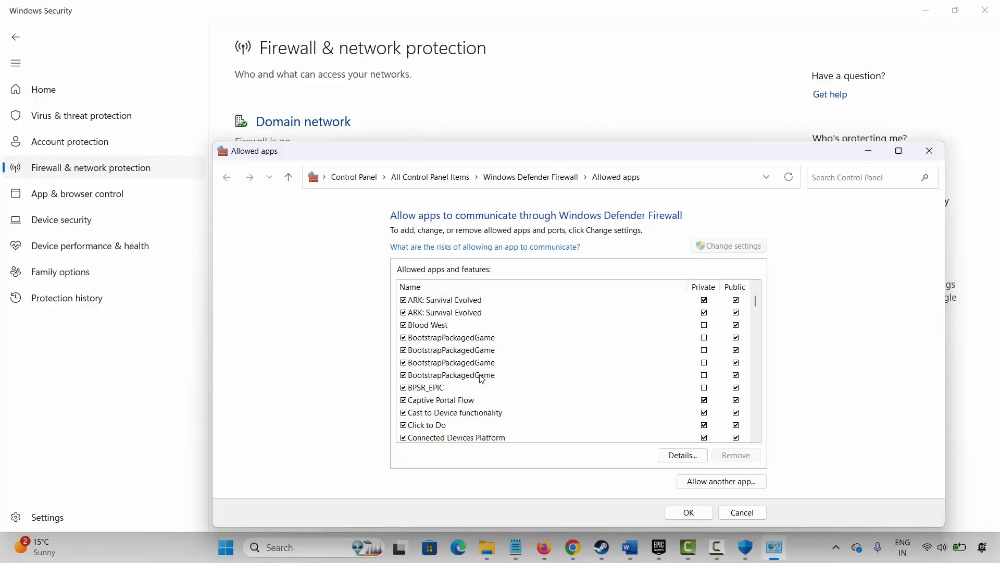
pyautogui.scroll(-2, 495, 376)
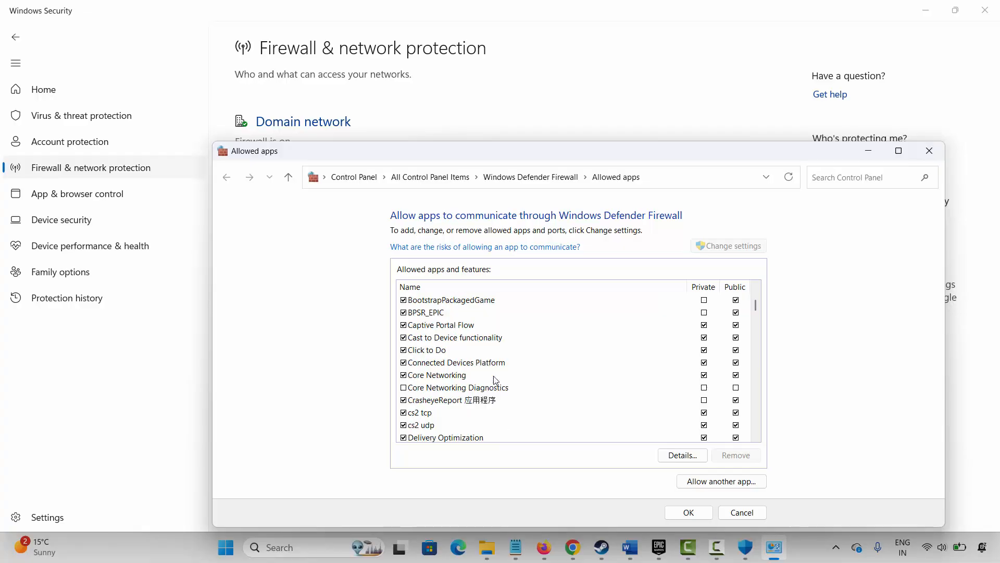
pyautogui.scroll(-2, 496, 381)
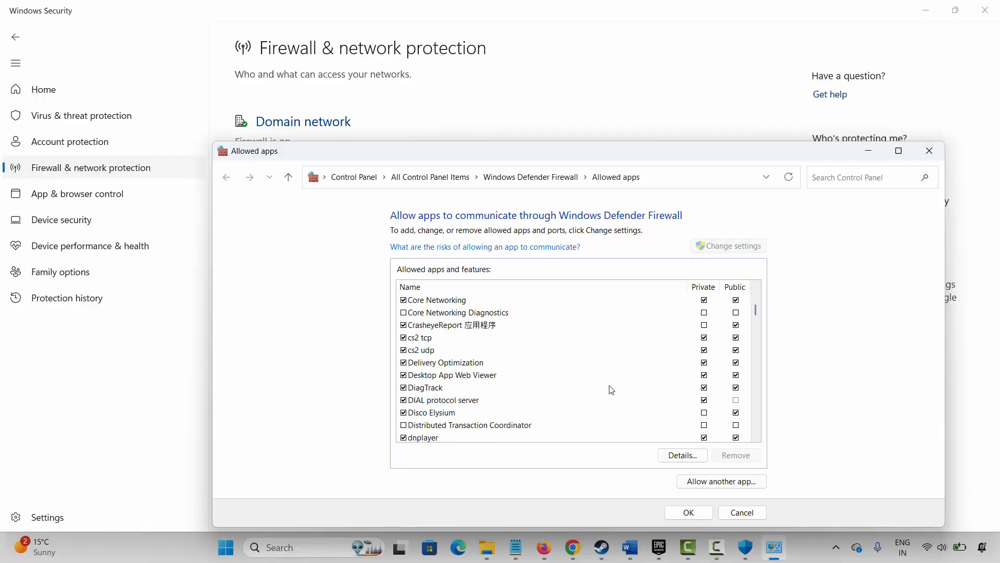
# Browse for the Disco Elysium application as another app to allow, and cancel adding it
pyautogui.click(712, 484)
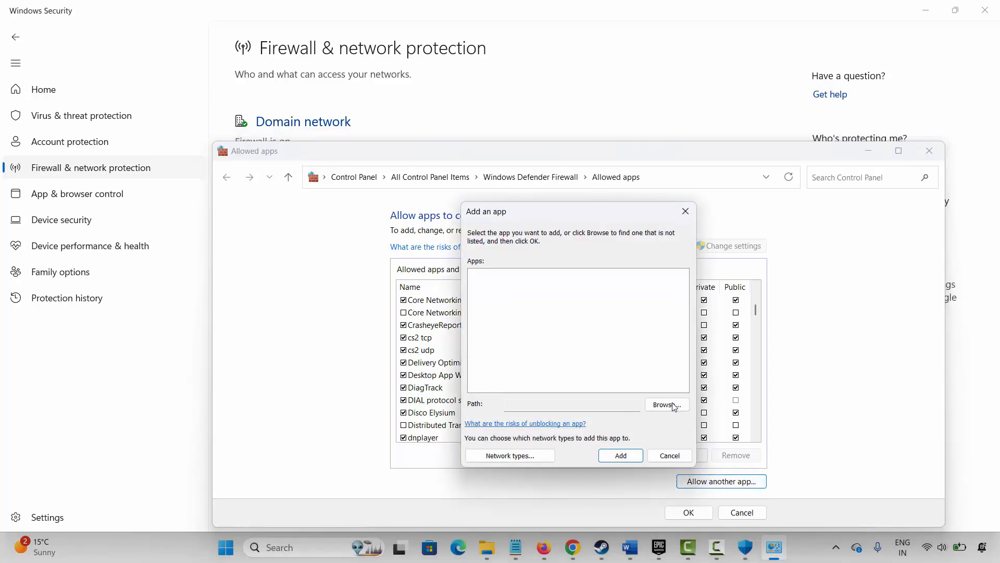
pyautogui.click(667, 405)
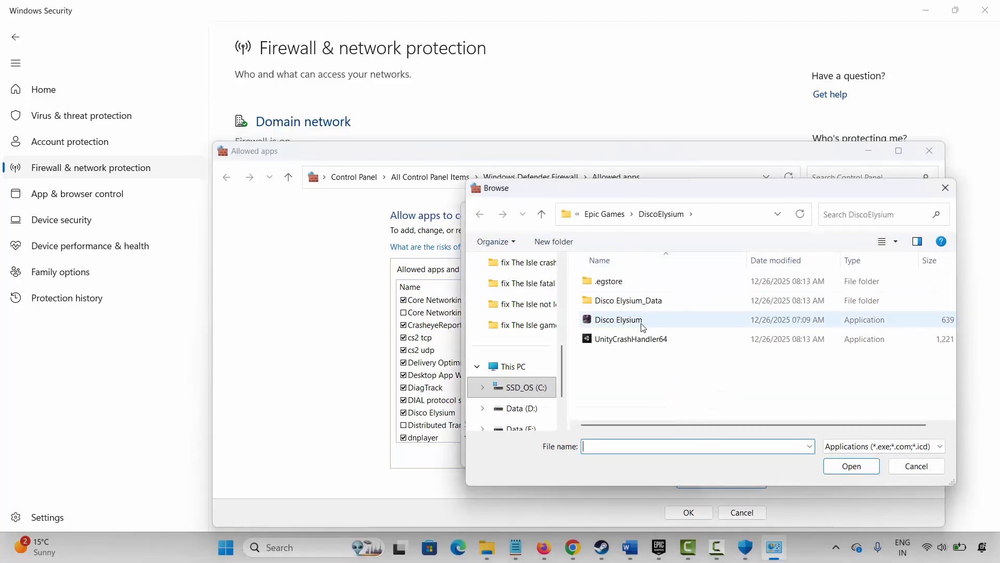
pyautogui.click(643, 322)
pyautogui.click(897, 470)
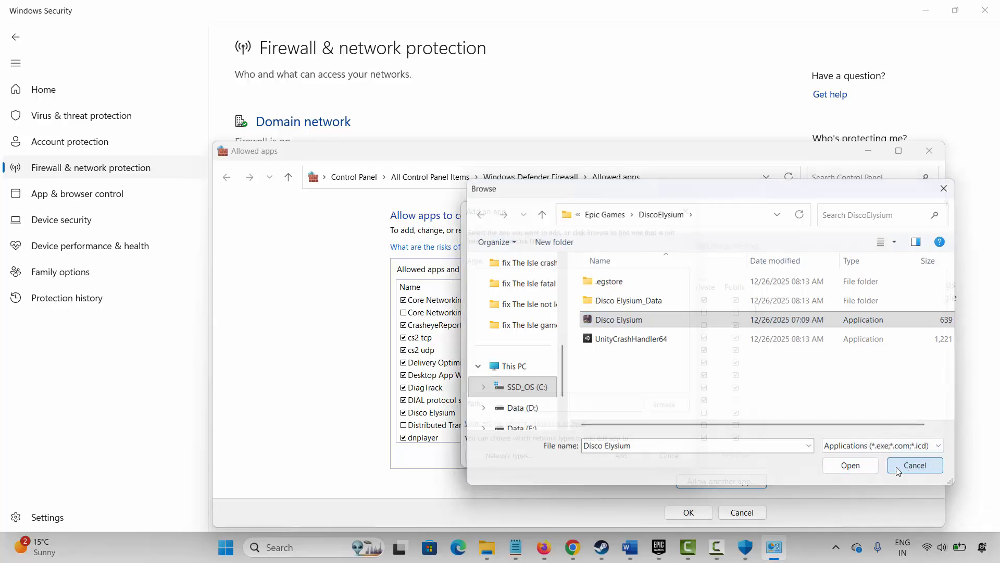
pyautogui.click(670, 455)
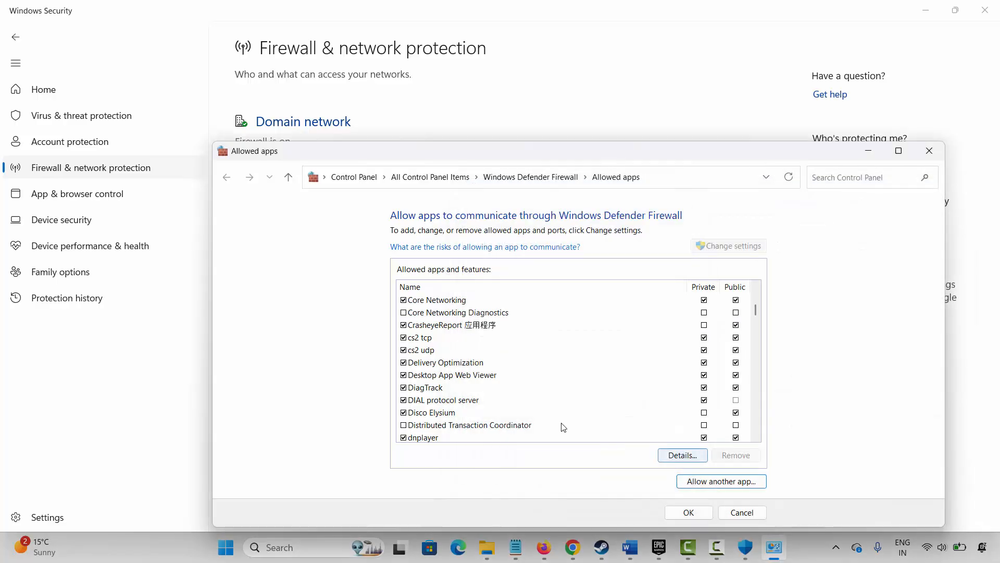
# Tick private network access for Disco Elysium, and close the Allowed apps and Windows Security windows without confirming
pyautogui.click(437, 413)
pyautogui.click(704, 414)
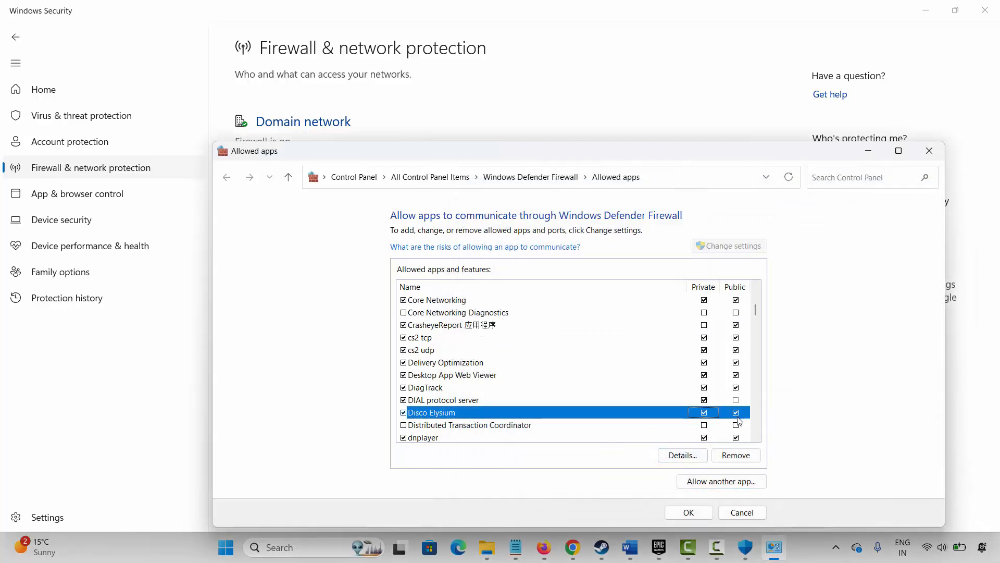
pyautogui.click(930, 151)
pyautogui.click(985, 10)
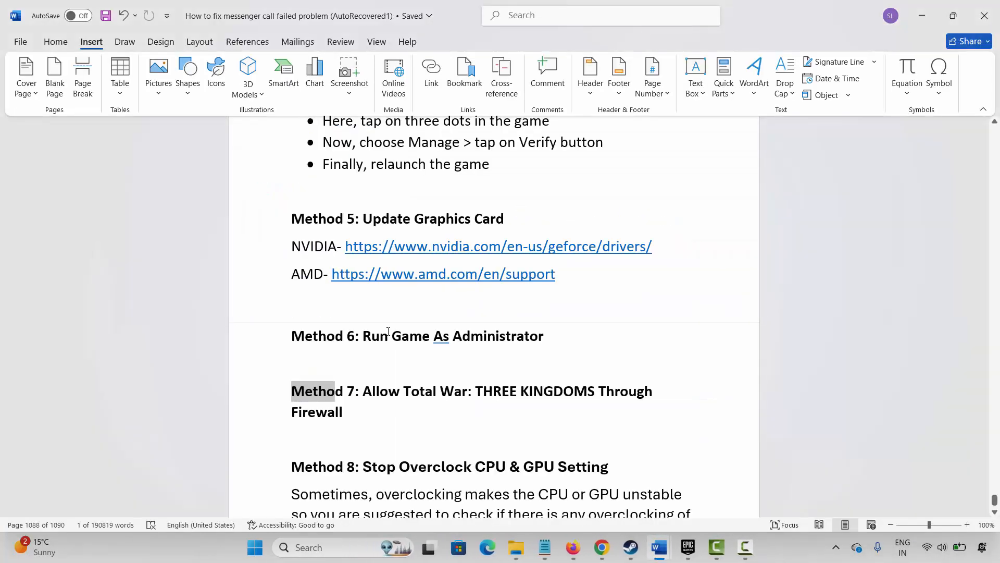
# Read through "Method 8: Stop Overclock CPU & GPU Setting", highlighting "overclocking makes the CPU" and "you are suggested"
pyautogui.scroll(-2, 388, 331)
pyautogui.click(368, 437)
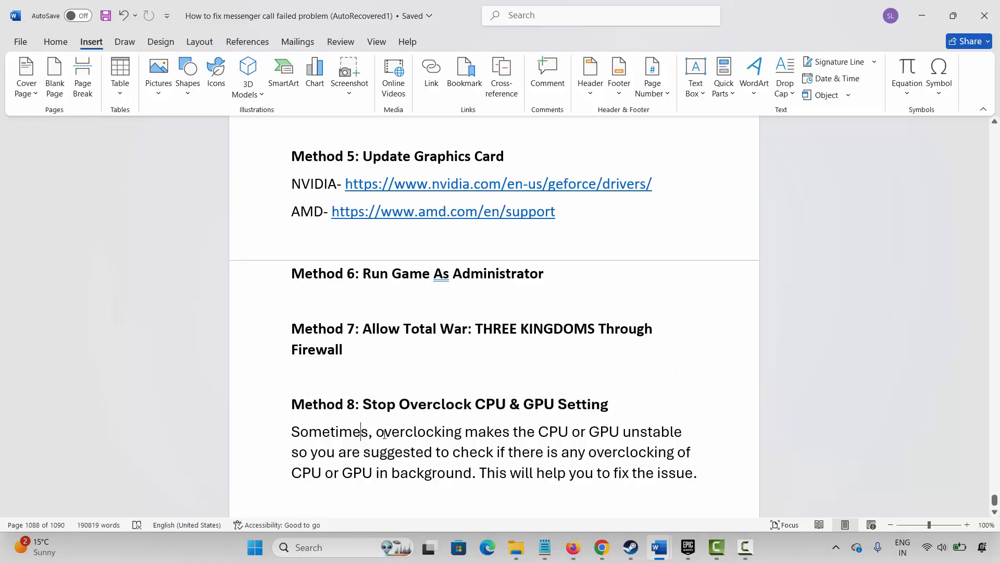
pyautogui.moveTo(442, 435); pyautogui.dragTo(571, 435)
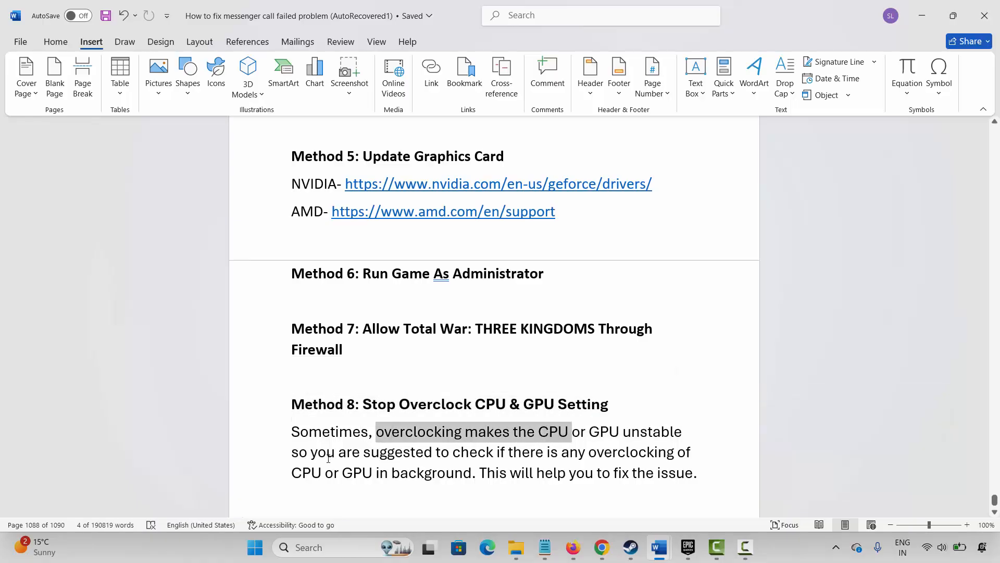
pyautogui.moveTo(311, 452); pyautogui.dragTo(435, 452)
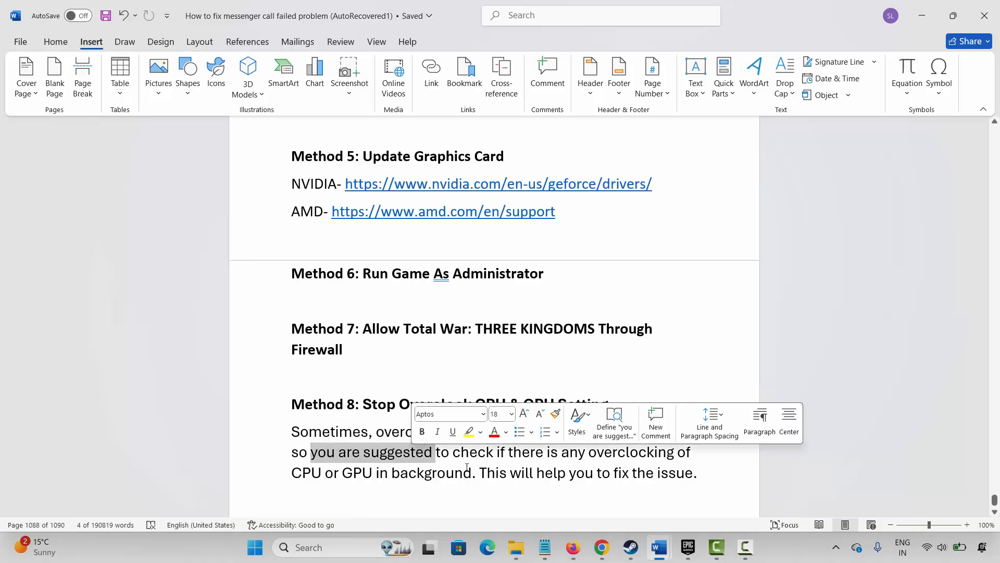
pyautogui.scroll(-1, 464, 467)
pyautogui.click(387, 457)
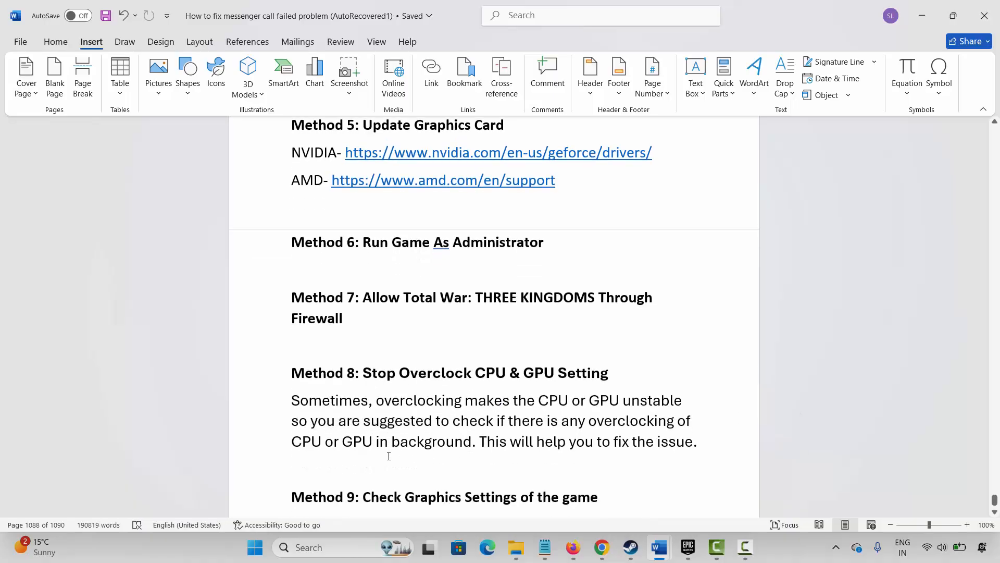
# Read "Method 9: Check Graphics Settings of the game", highlighting the graphics settings and resolution wording, and move on to Method 10
pyautogui.scroll(-3, 379, 442)
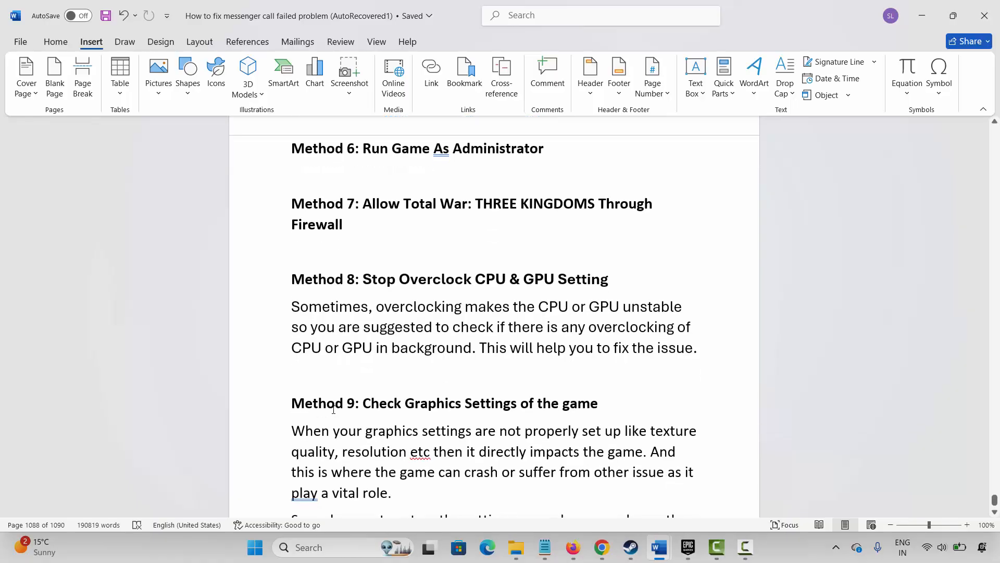
pyautogui.click(422, 431)
pyautogui.scroll(-1, 444, 442)
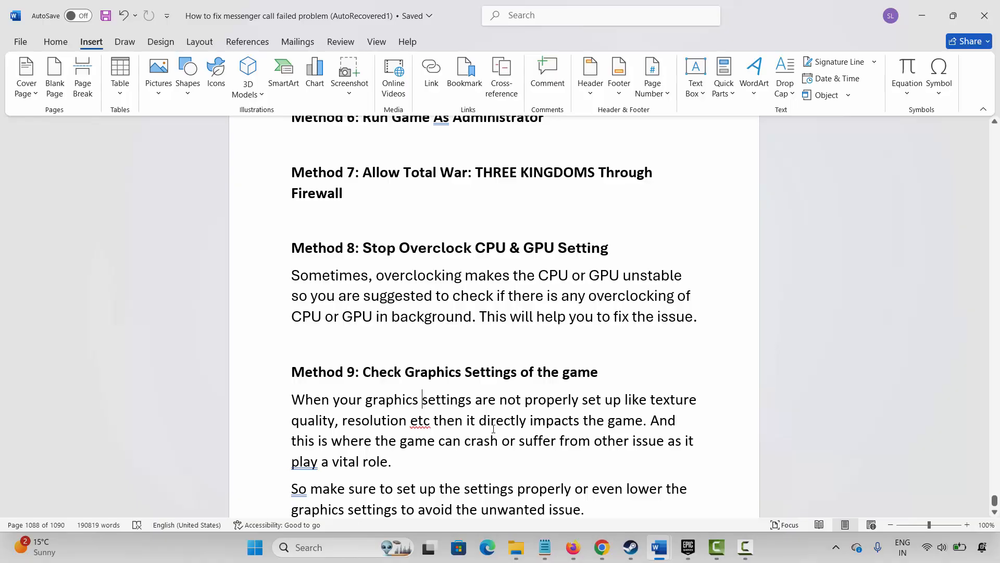
pyautogui.moveTo(390, 404); pyautogui.dragTo(466, 405)
pyautogui.click(563, 420)
pyautogui.moveTo(341, 427); pyautogui.dragTo(400, 423)
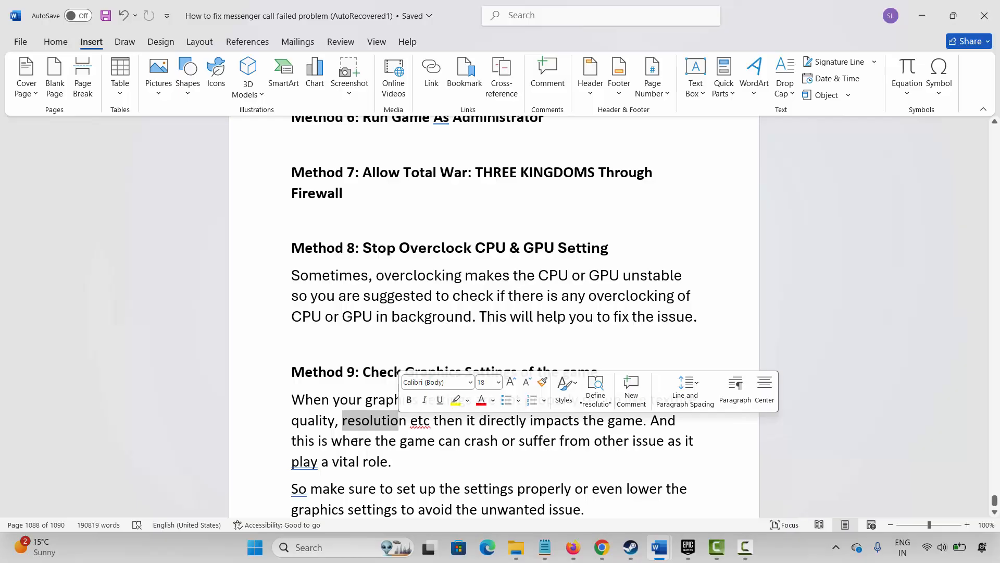
pyautogui.scroll(-1, 356, 441)
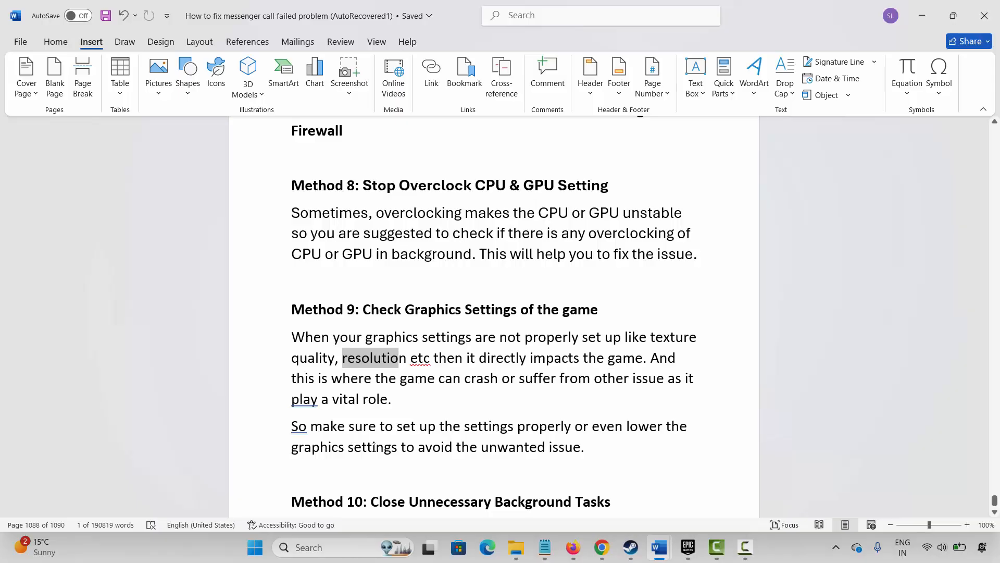
pyautogui.scroll(-2, 389, 420)
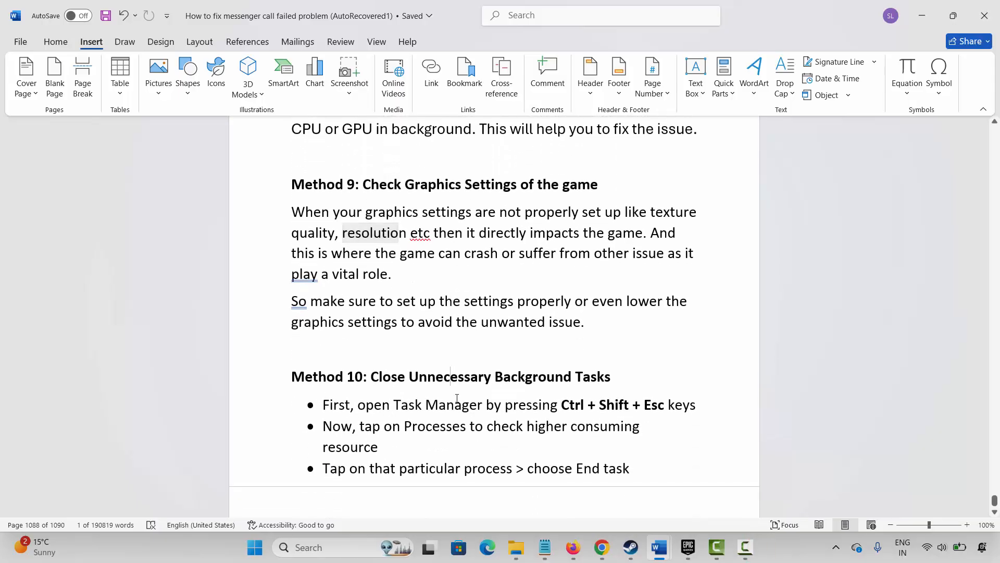
# Open Task Manager, look through the running processes and end the igfx background process listed below Host Process for Windows Tasks
pyautogui.click(323, 548)
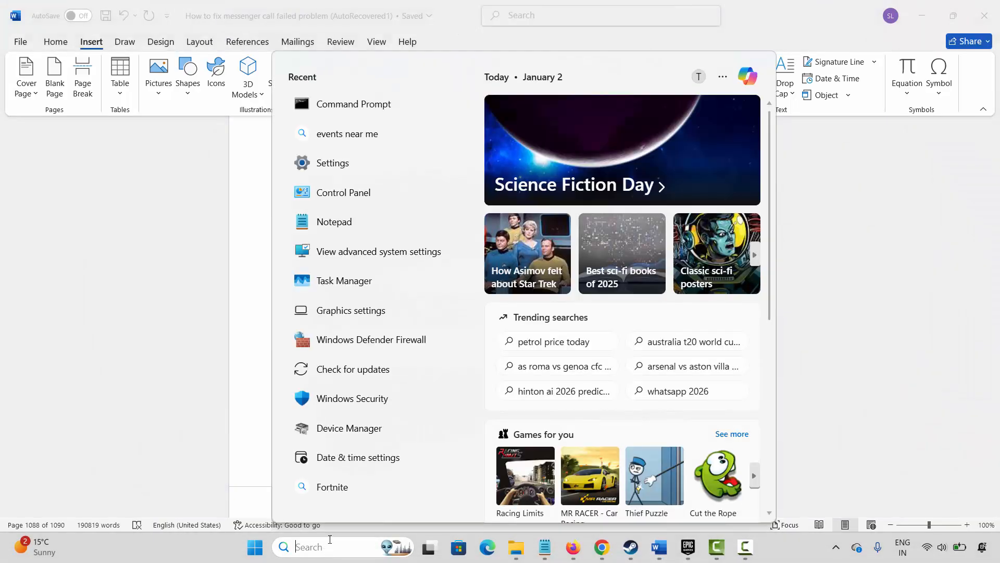
pyautogui.click(332, 284)
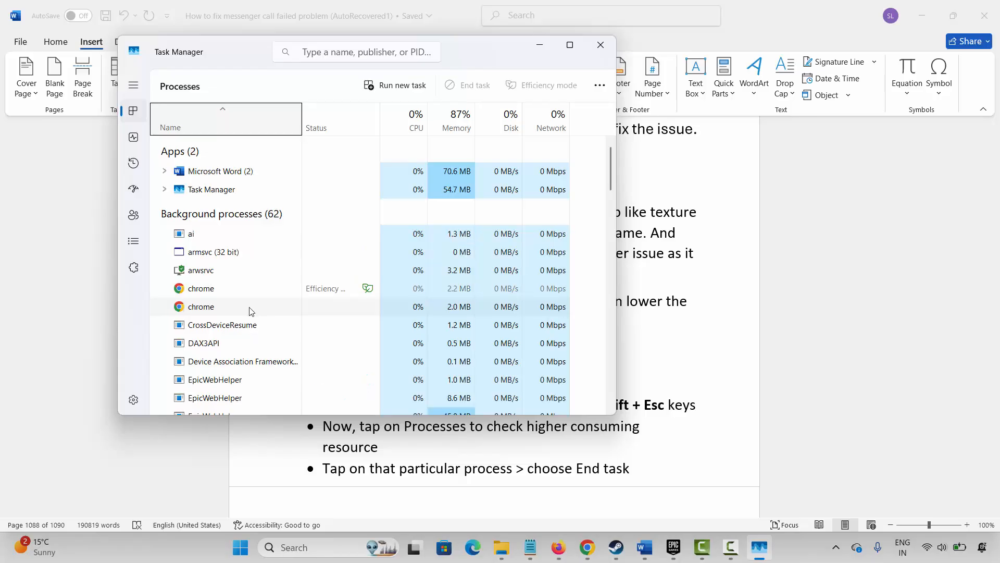
pyautogui.scroll(-3, 245, 313)
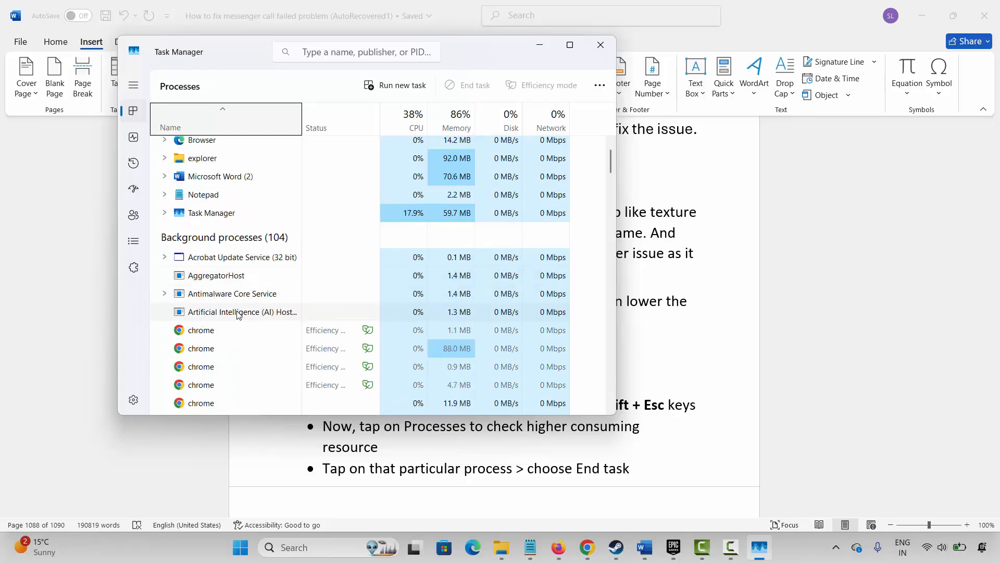
pyautogui.scroll(-8, 235, 329)
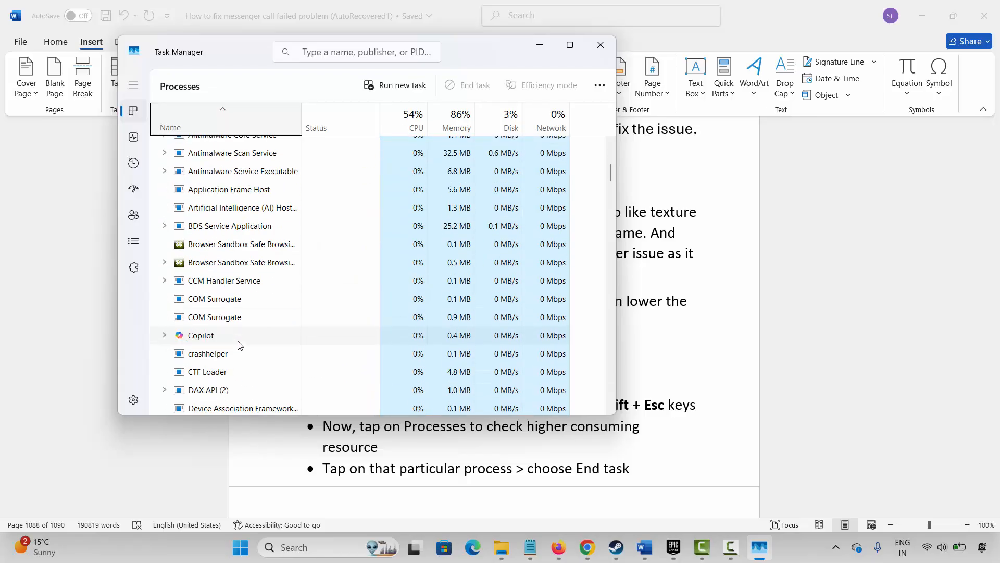
pyautogui.scroll(-7, 239, 344)
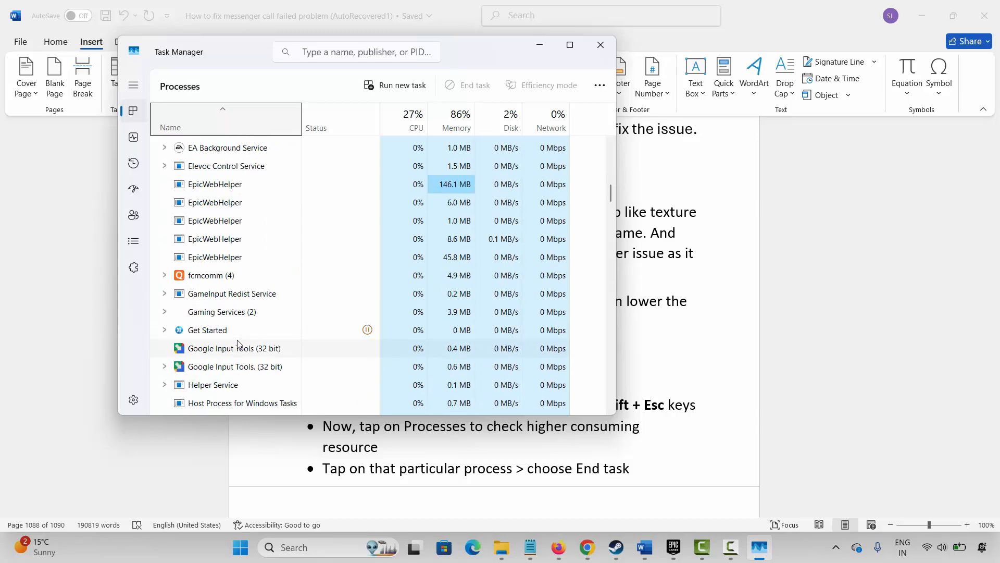
pyautogui.rightClick(207, 312)
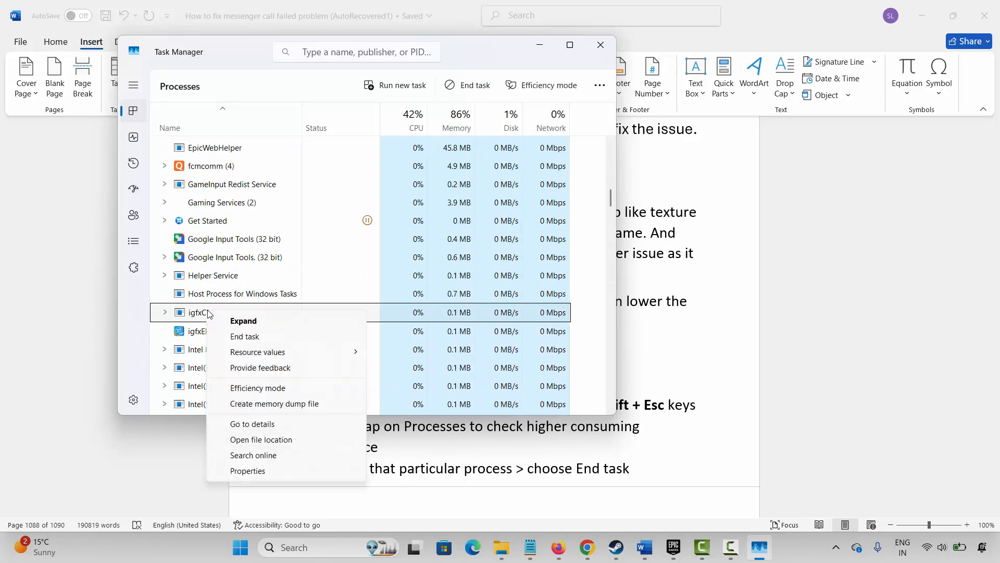
pyautogui.click(245, 336)
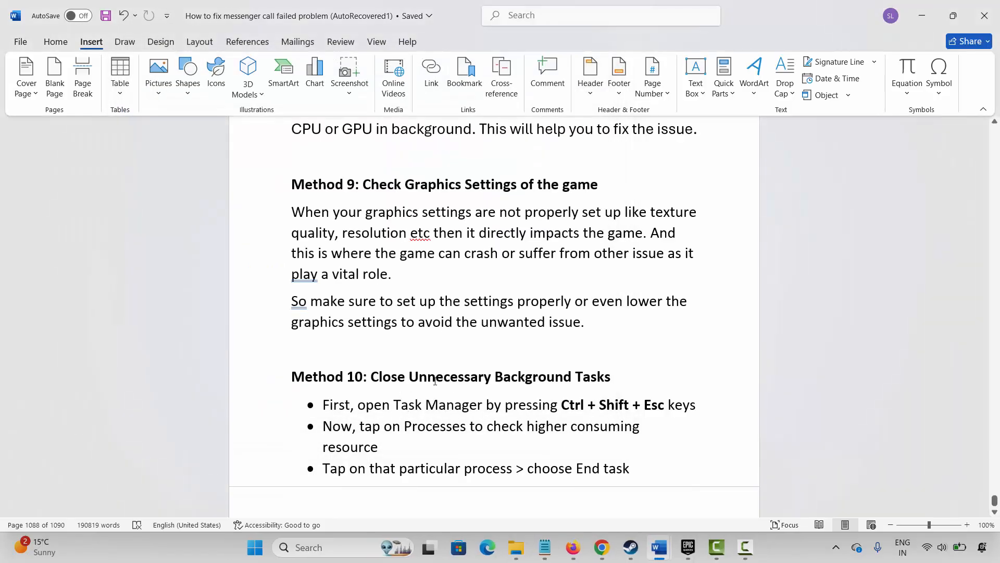
# Highlight the heading "Method 11: Update Windows", check for updates in Windows Update, and close Settings
pyautogui.scroll(-1, 434, 380)
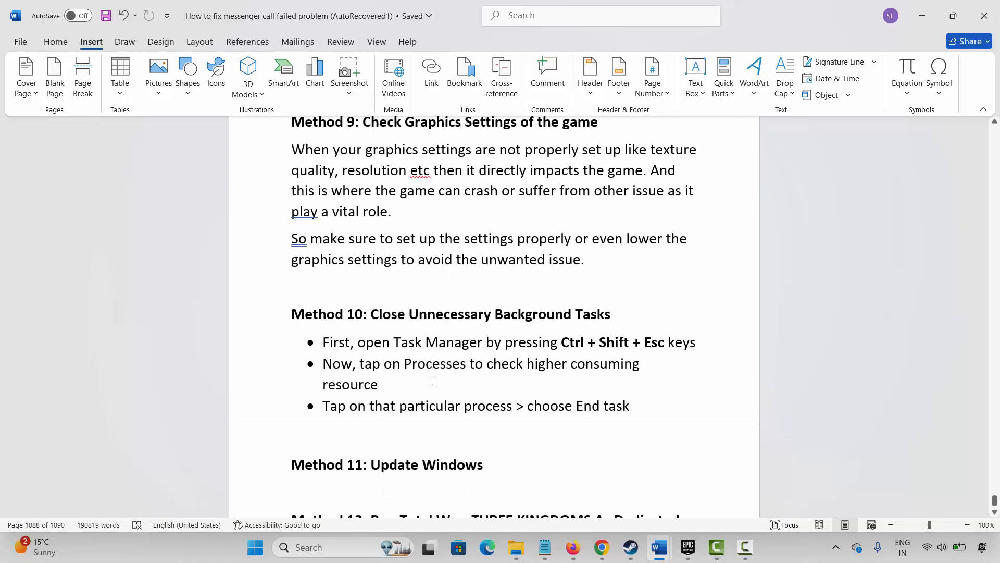
pyautogui.click(265, 472)
pyautogui.click(335, 547)
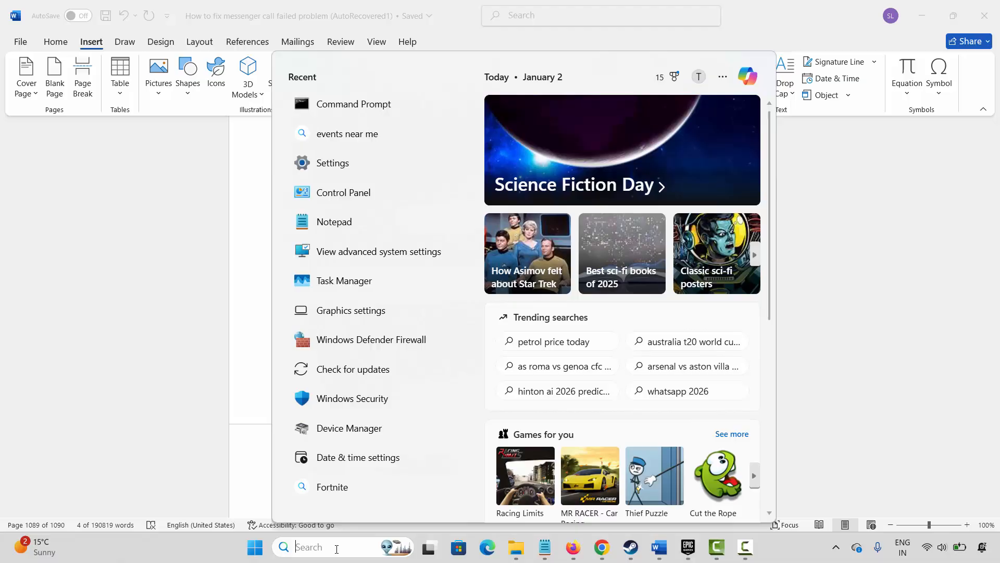
pyautogui.click(365, 378)
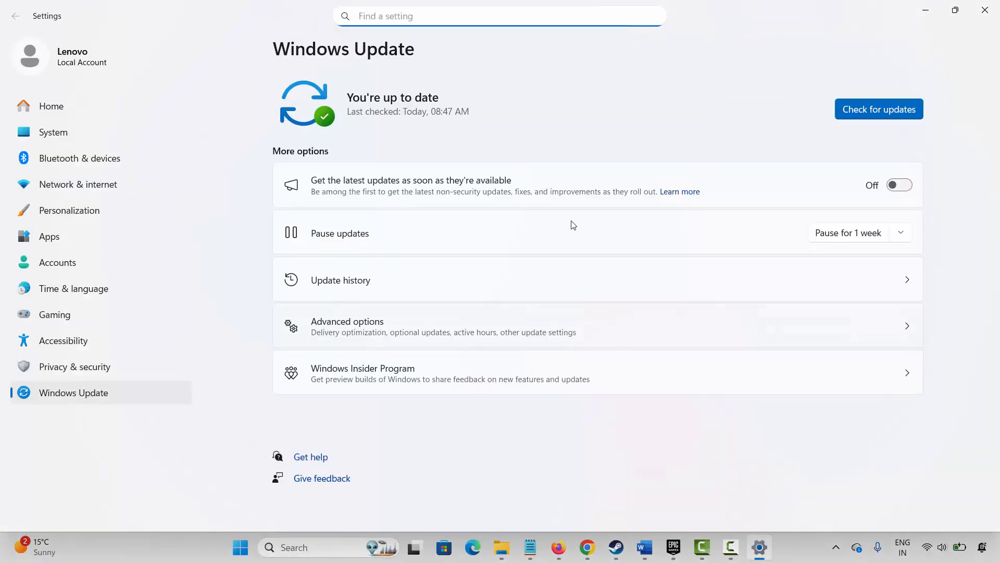
pyautogui.click(875, 110)
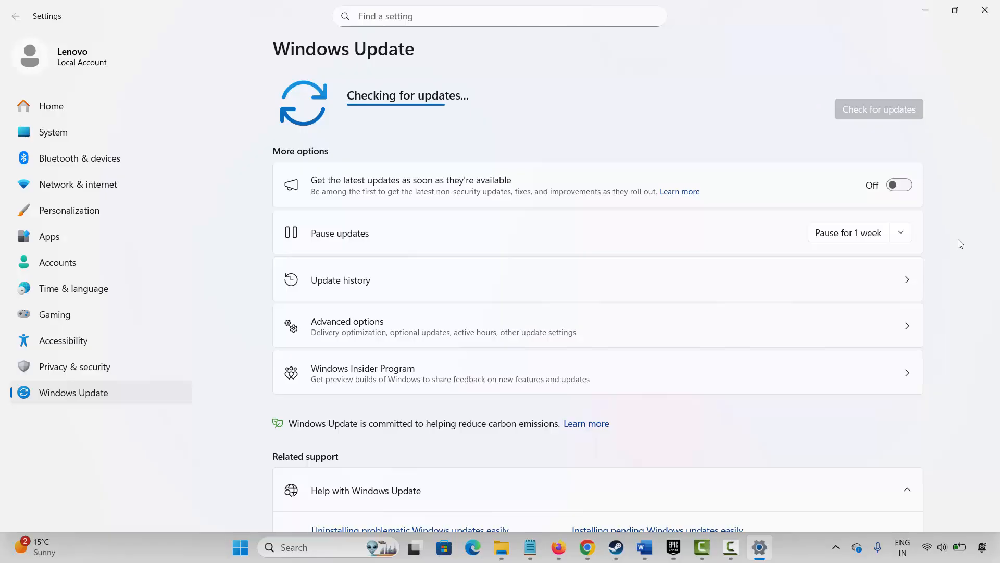
pyautogui.click(985, 10)
# Open the Windows graphics settings for Method 12, start adding a desktop app, and cancel the file selection
pyautogui.scroll(-4, 374, 386)
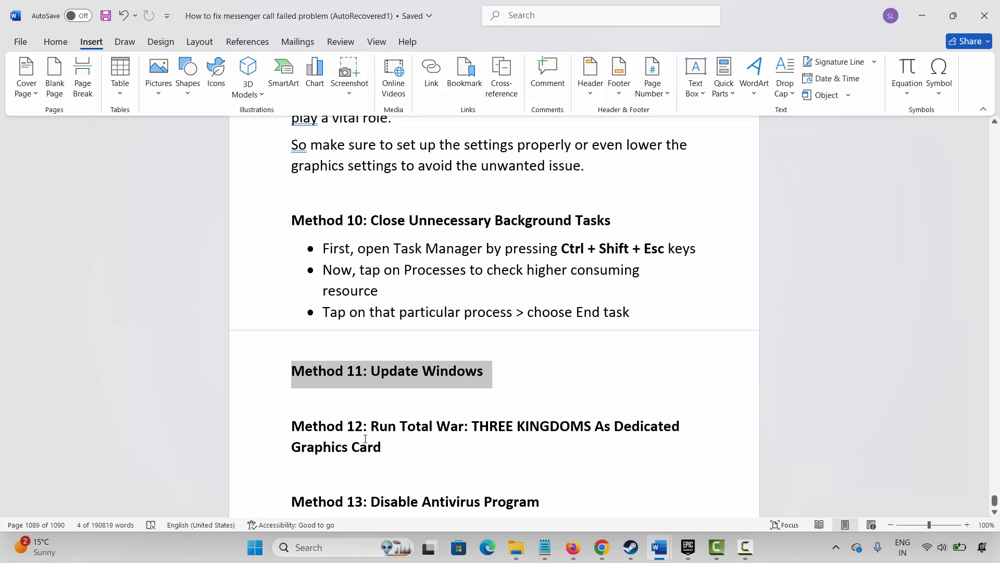
pyautogui.click(312, 555)
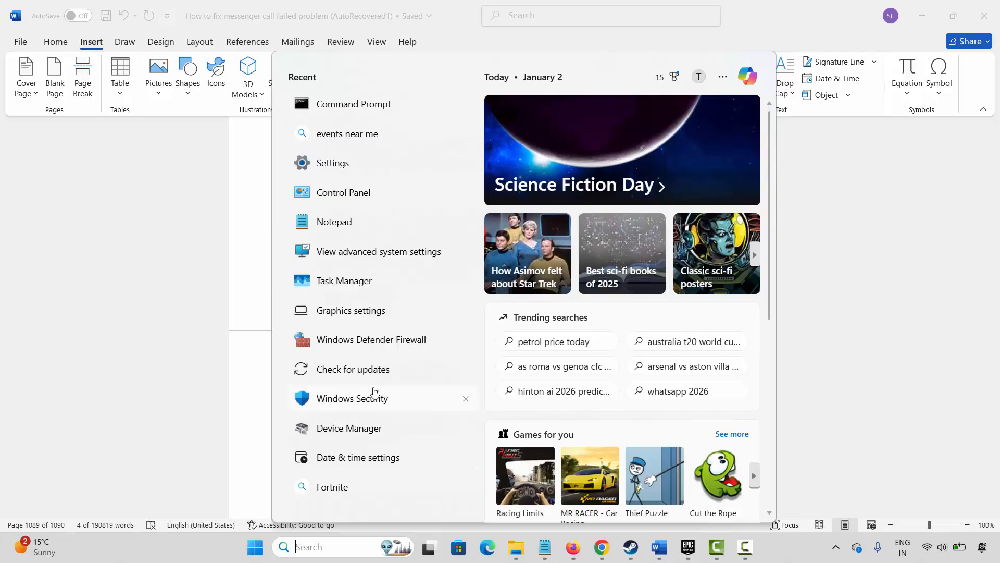
pyautogui.click(359, 315)
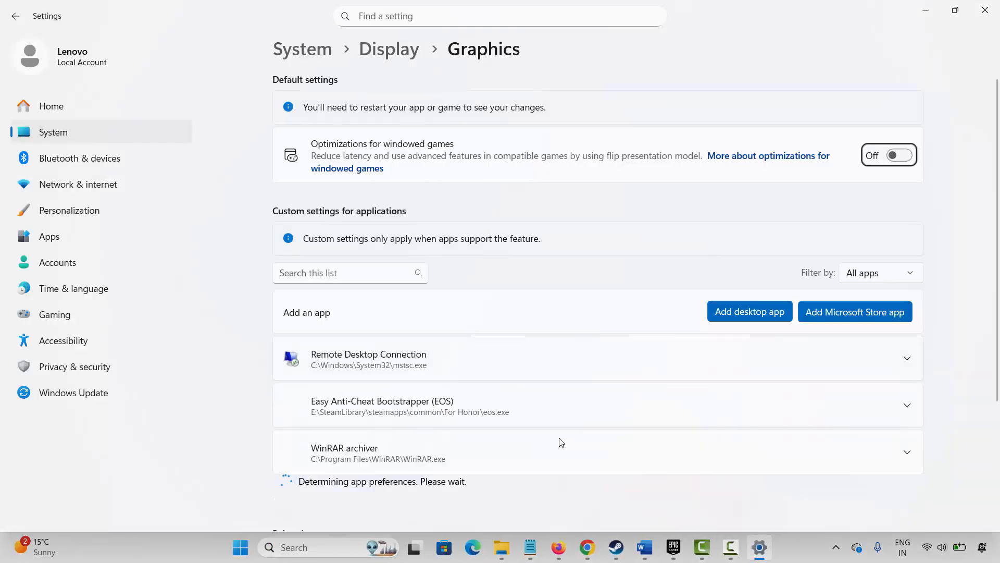
pyautogui.scroll(-8, 572, 435)
pyautogui.scroll(5, 574, 437)
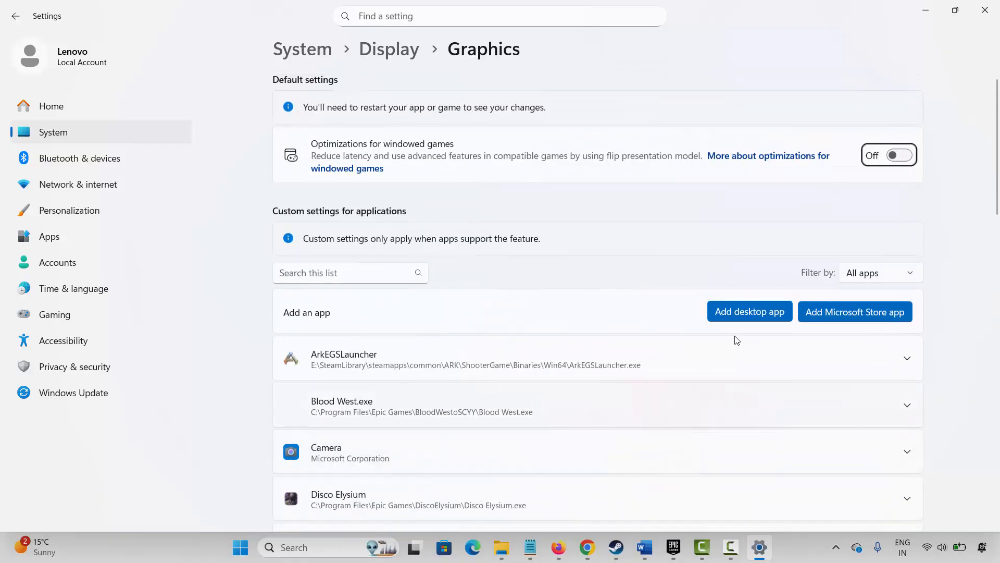
pyautogui.click(743, 311)
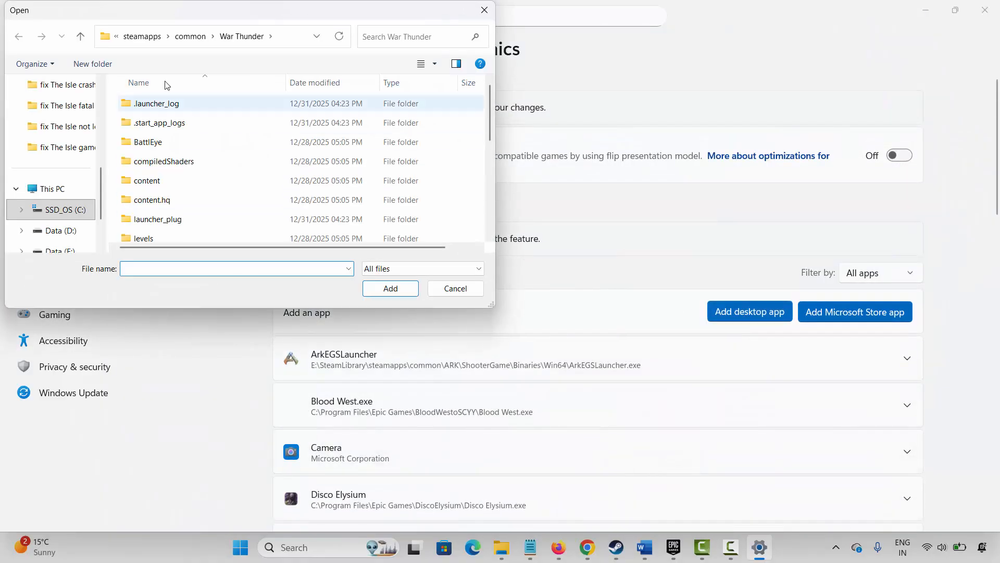
pyautogui.click(454, 288)
# Expand Disco Elysium's custom graphics settings, open its GPU preference options, and close Settings
pyautogui.scroll(-3, 667, 411)
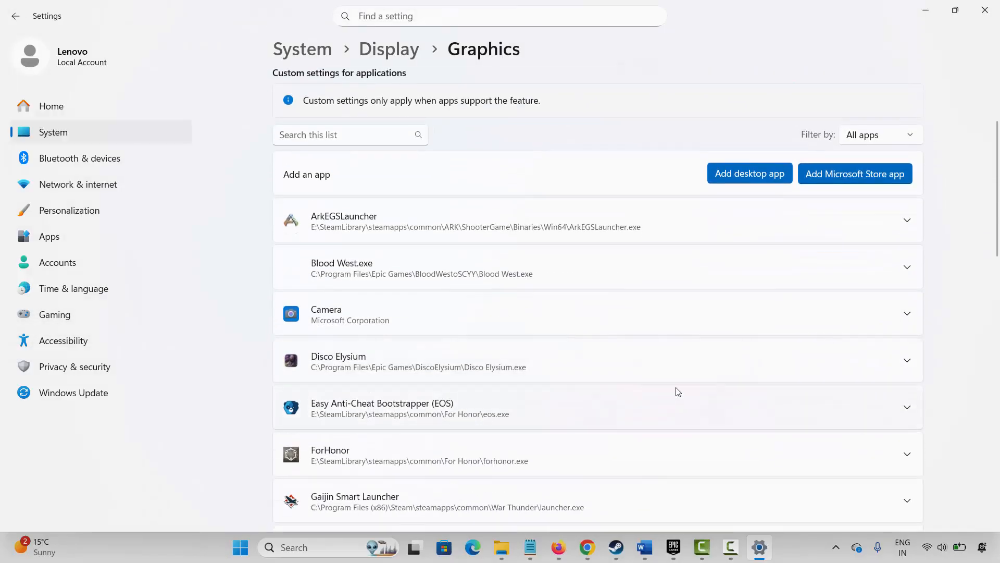
pyautogui.click(910, 362)
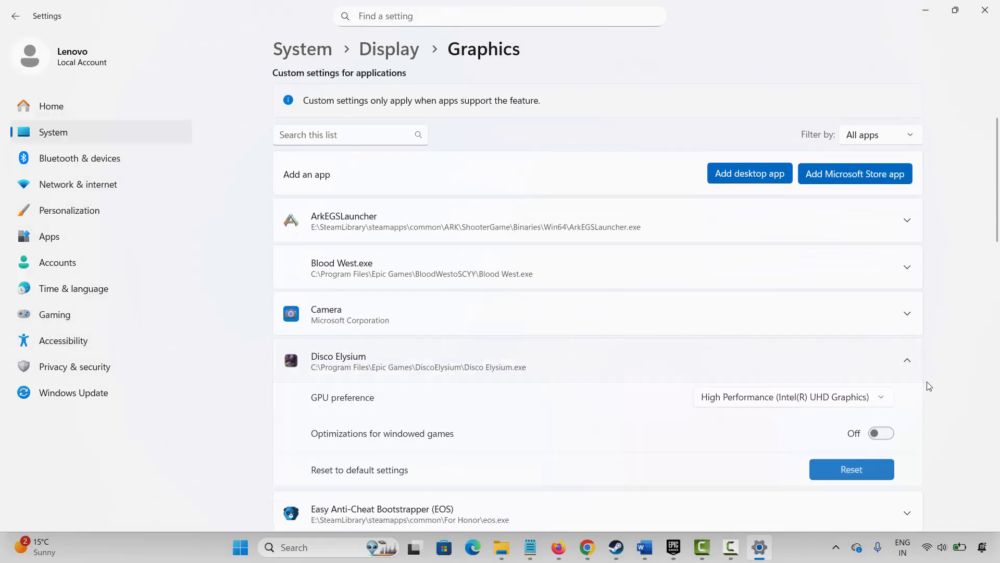
pyautogui.click(739, 406)
pyautogui.click(801, 404)
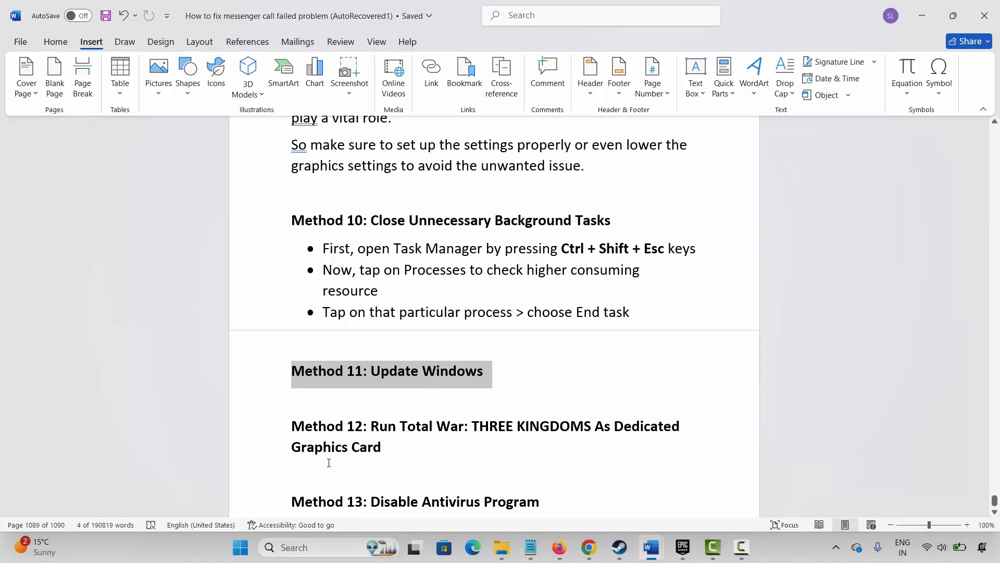
pyautogui.click(985, 10)
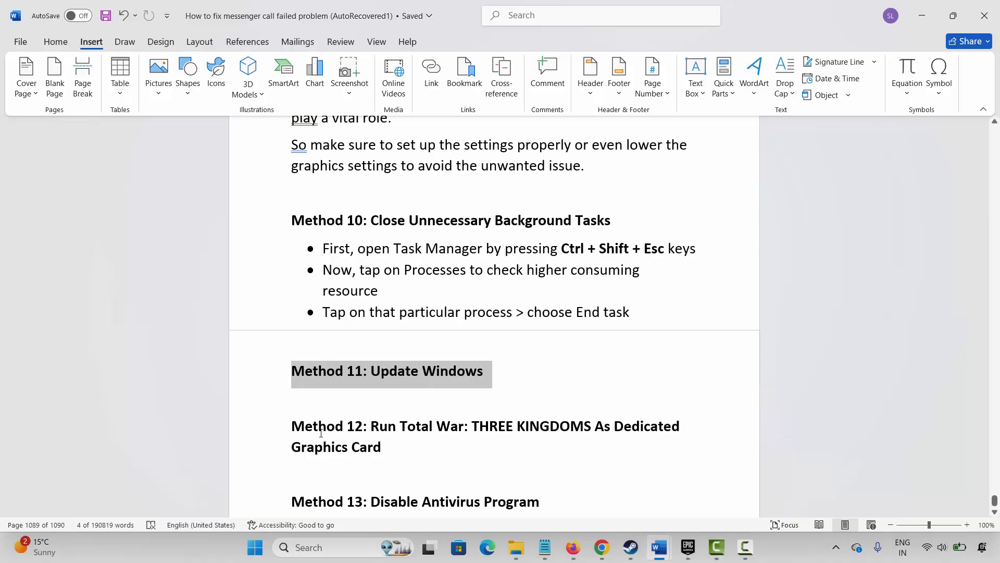
# Read "Method 13: Disable Antivirus Program", highlighting the heading and the words "antivirus program"
pyautogui.scroll(-1, 329, 428)
pyautogui.click(326, 416)
pyautogui.scroll(-1, 313, 427)
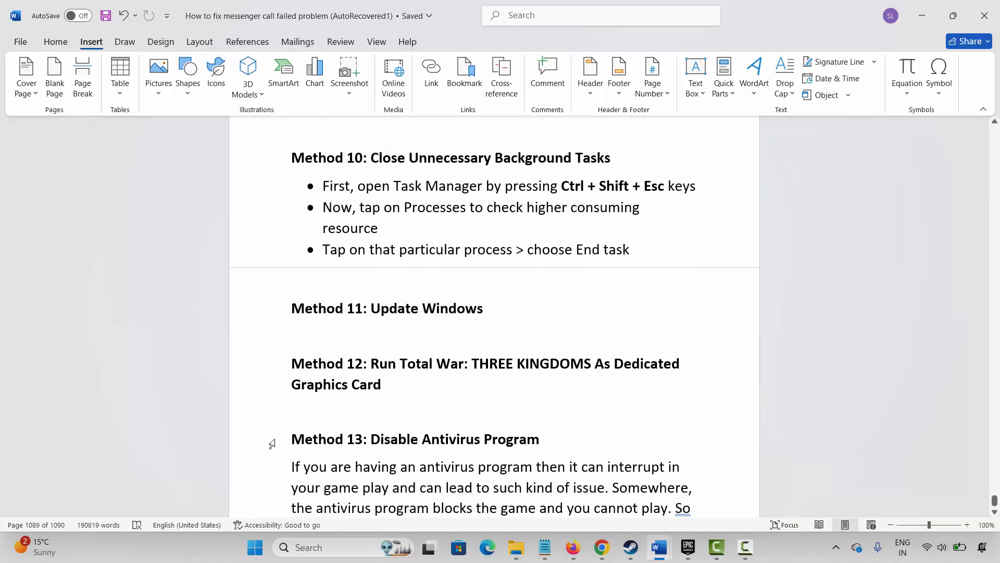
pyautogui.click(271, 440)
pyautogui.scroll(-2, 371, 462)
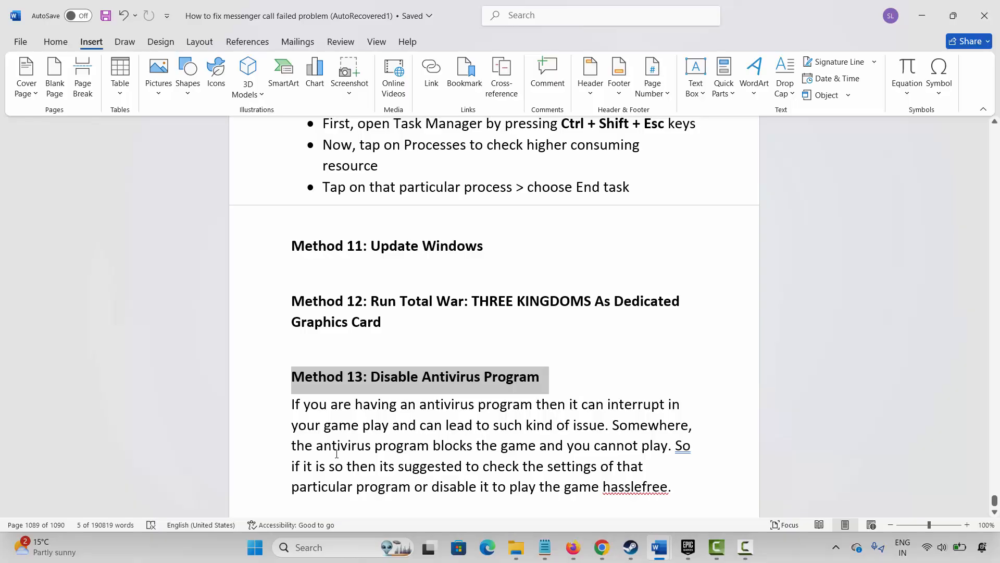
pyautogui.moveTo(346, 447); pyautogui.dragTo(431, 447)
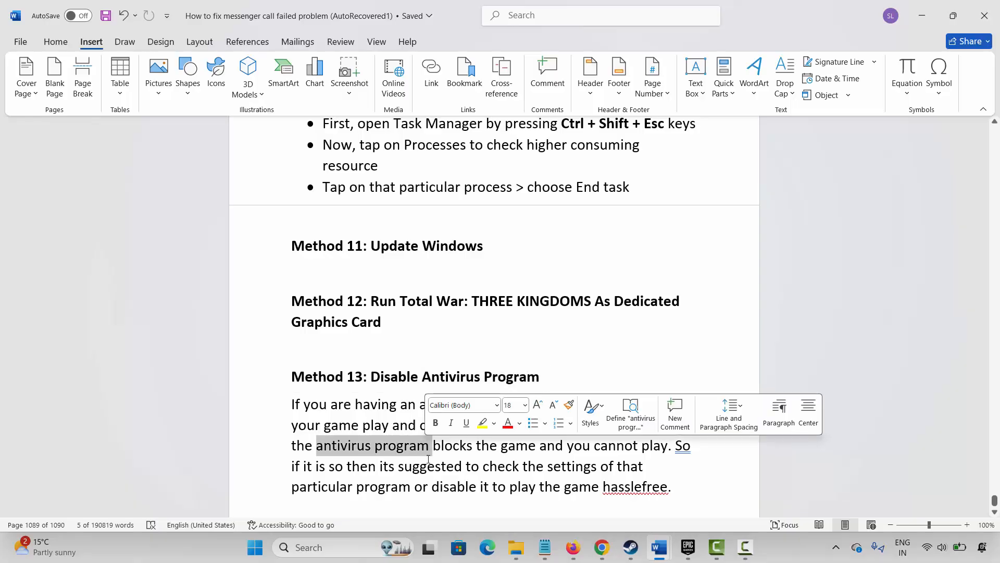
pyautogui.press('Down')
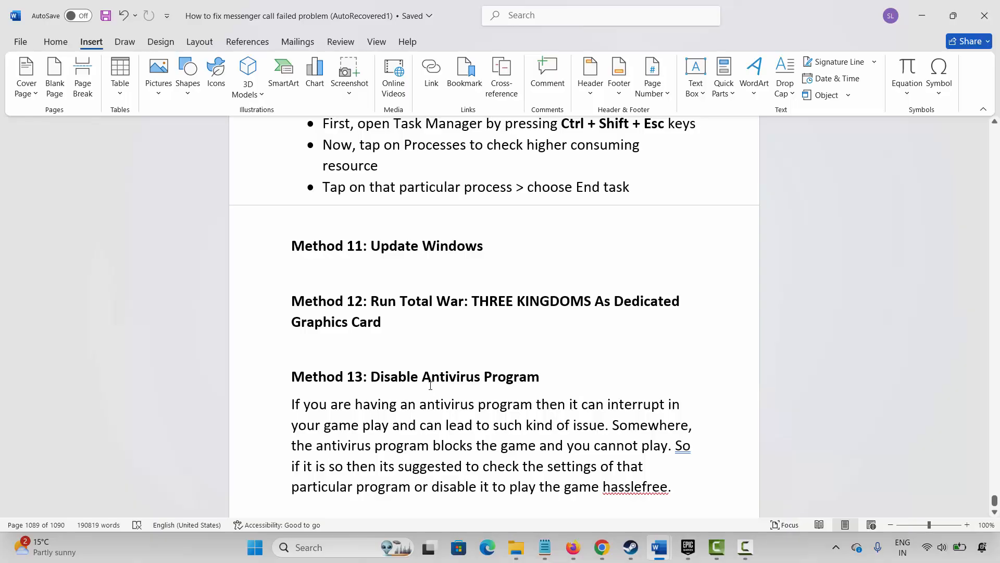
# Select and copy the Microsoft download link under "Method 14: Install Visual C++", and highlight "Visual C++" in the heading
pyautogui.scroll(-5, 432, 386)
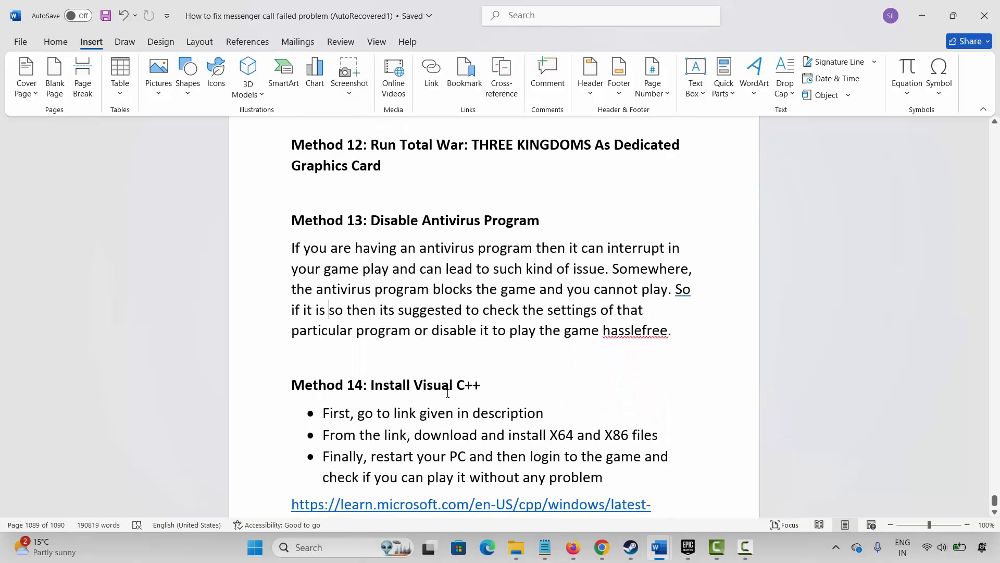
pyautogui.scroll(-1, 438, 412)
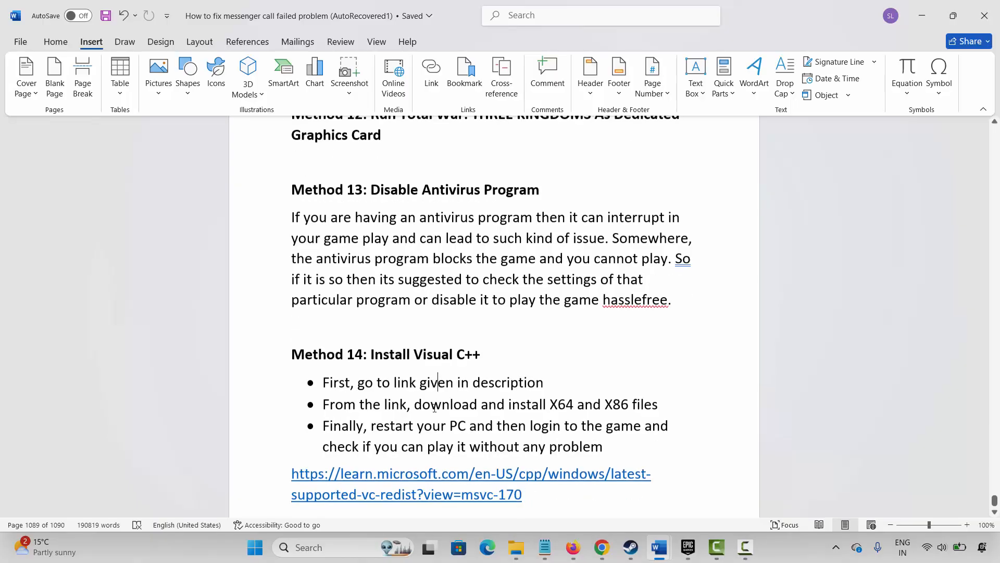
pyautogui.tripleClick(293, 473)
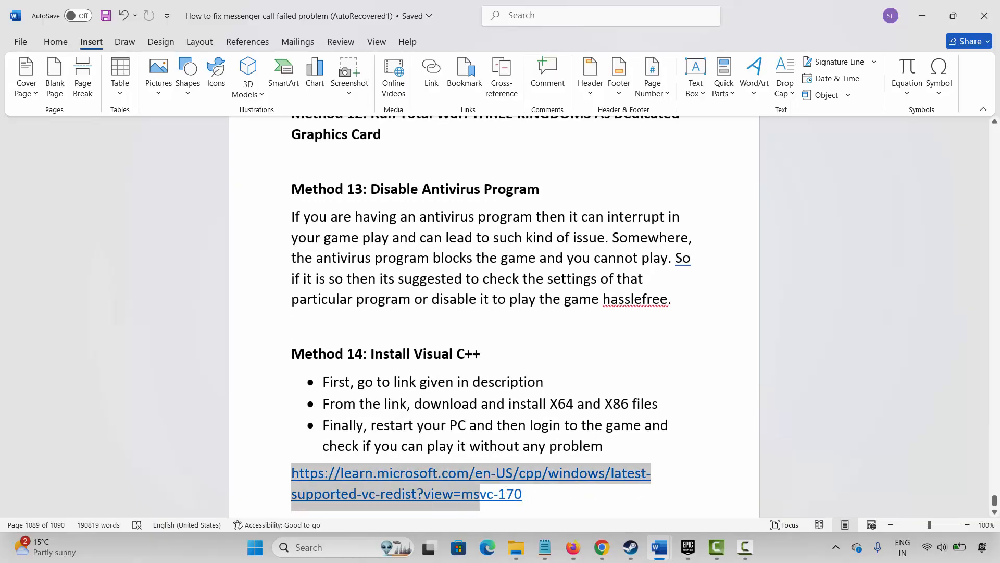
pyautogui.rightClick(444, 478)
pyautogui.click(478, 214)
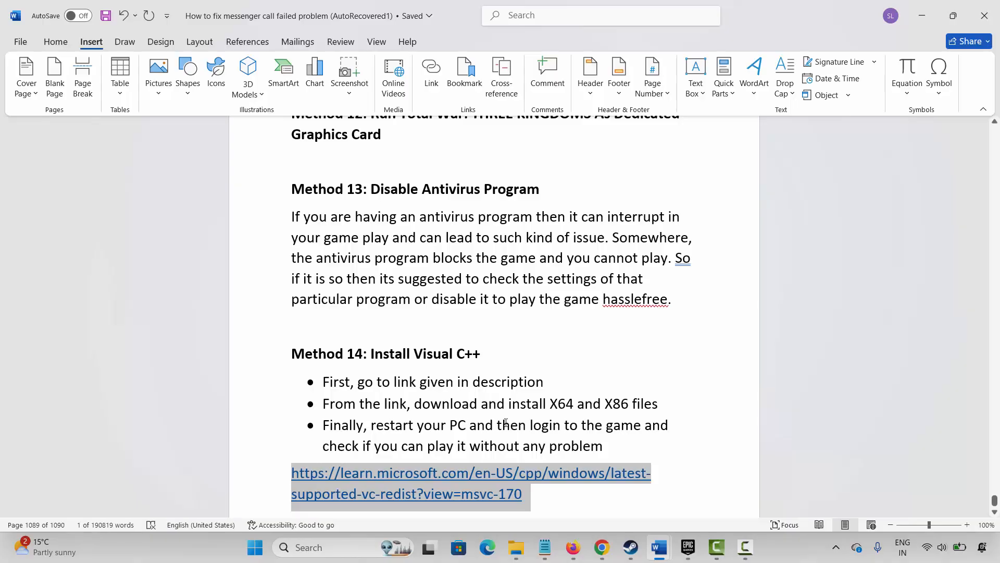
pyautogui.moveTo(414, 354); pyautogui.dragTo(481, 355)
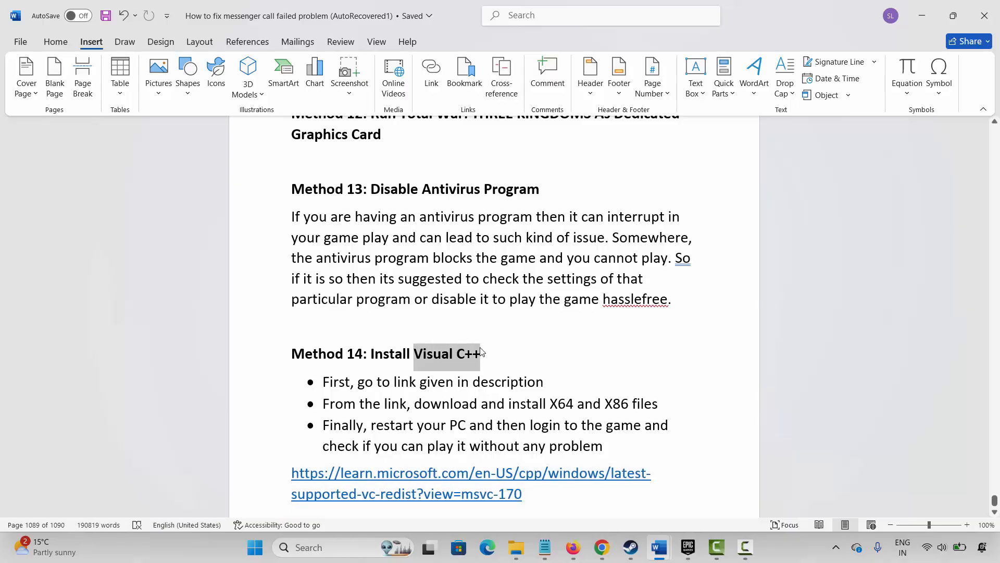
# Switch to Chrome, download the X86 Visual C++ v14 Redistributable from Microsoft Learn, run its setup, and close the setup window
pyautogui.click(602, 547)
pyautogui.scroll(5, 358, 324)
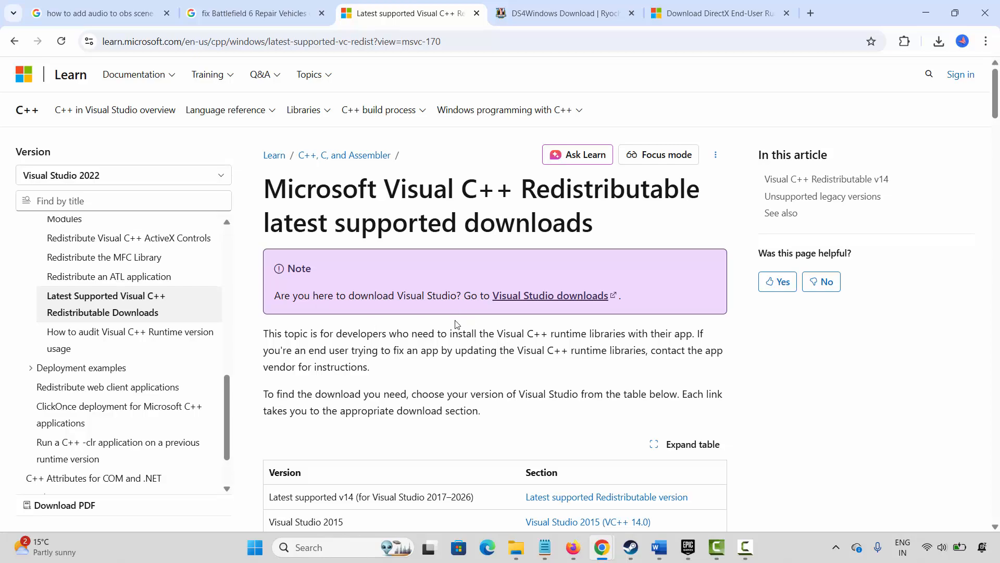
pyautogui.scroll(-15, 457, 324)
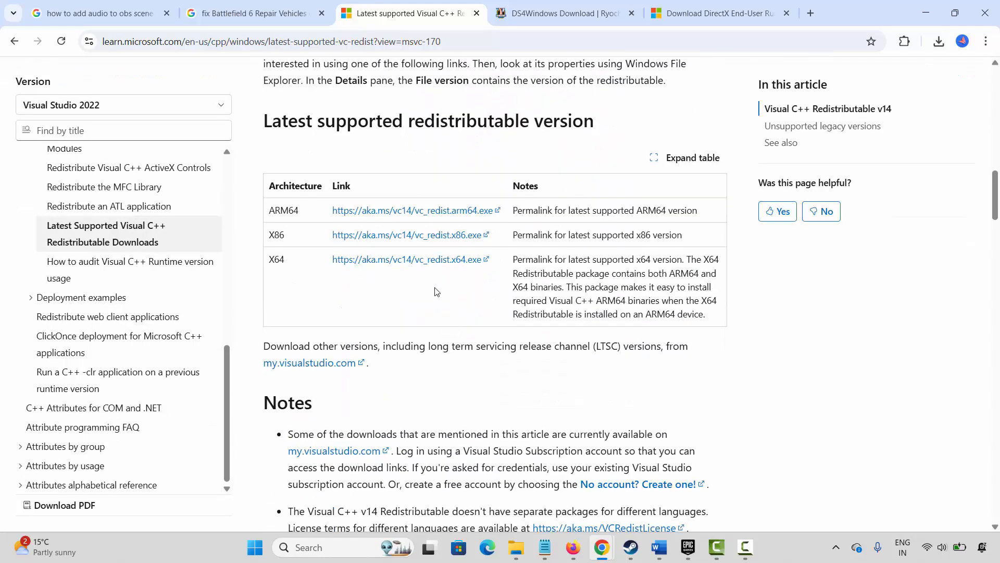
pyautogui.click(459, 235)
pyautogui.click(516, 344)
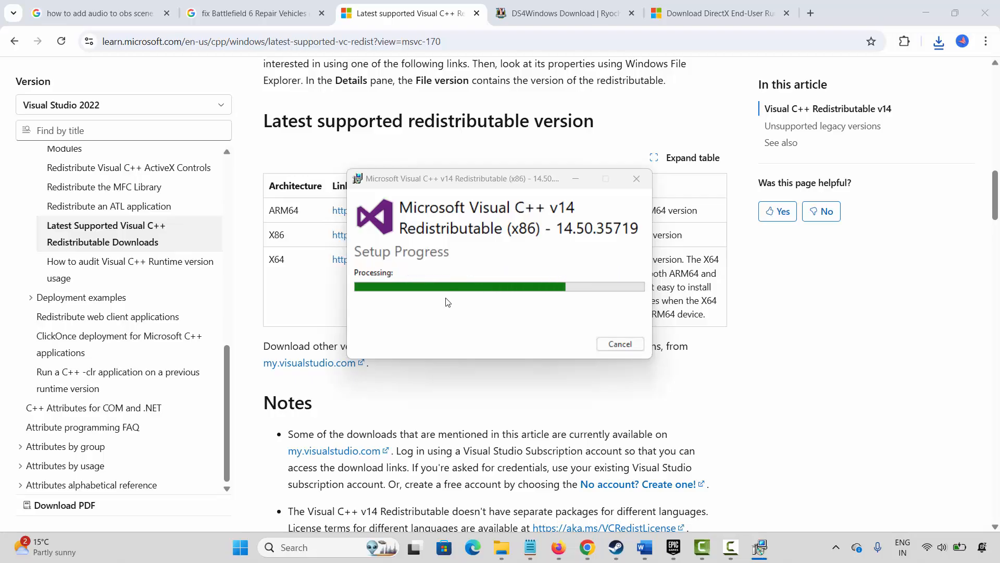
pyautogui.click(623, 345)
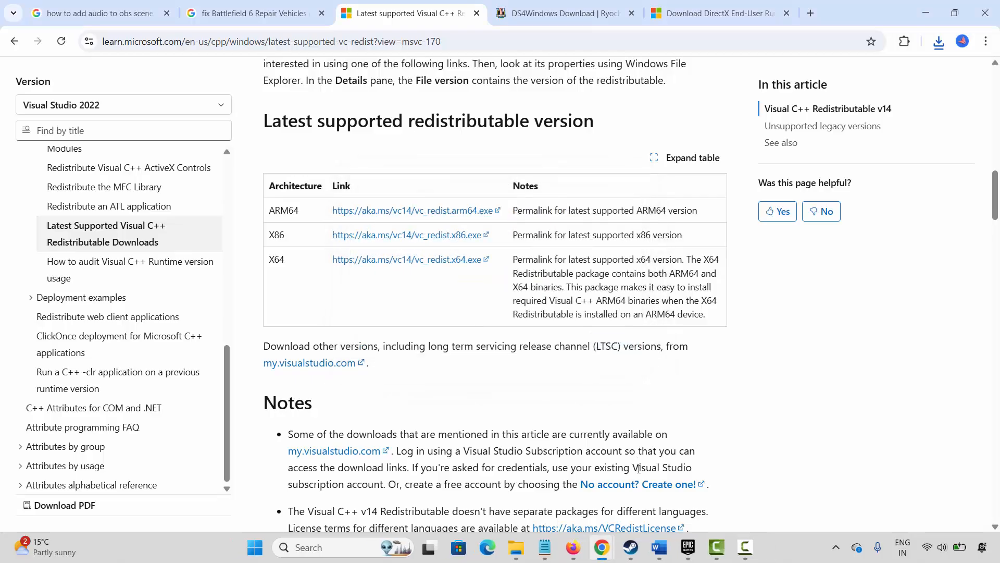
# Switch to the Word troubleshooting document and highlight the heading "Method 15: Increase Virtual Memory"
pyautogui.click(594, 508)
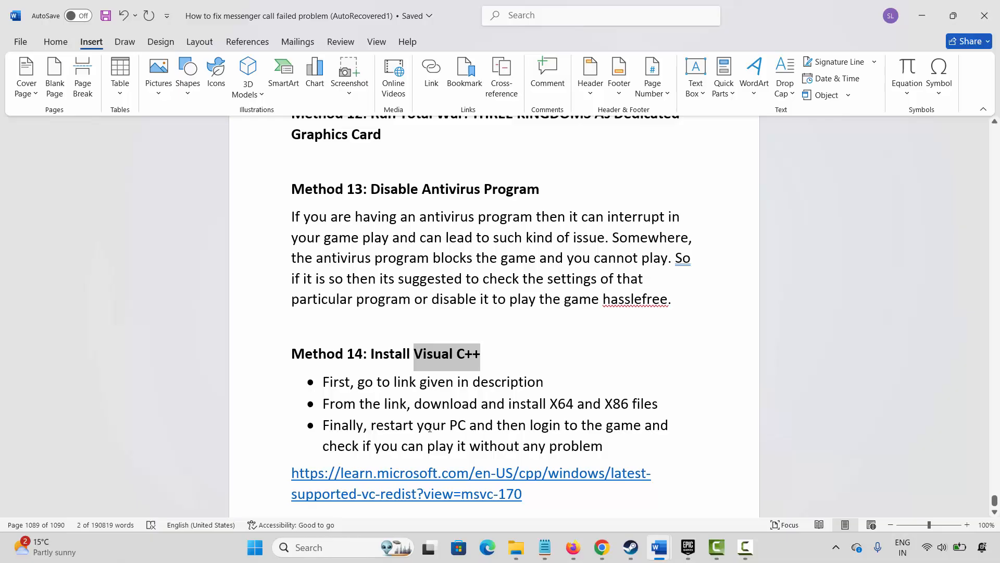
pyautogui.scroll(-3, 432, 424)
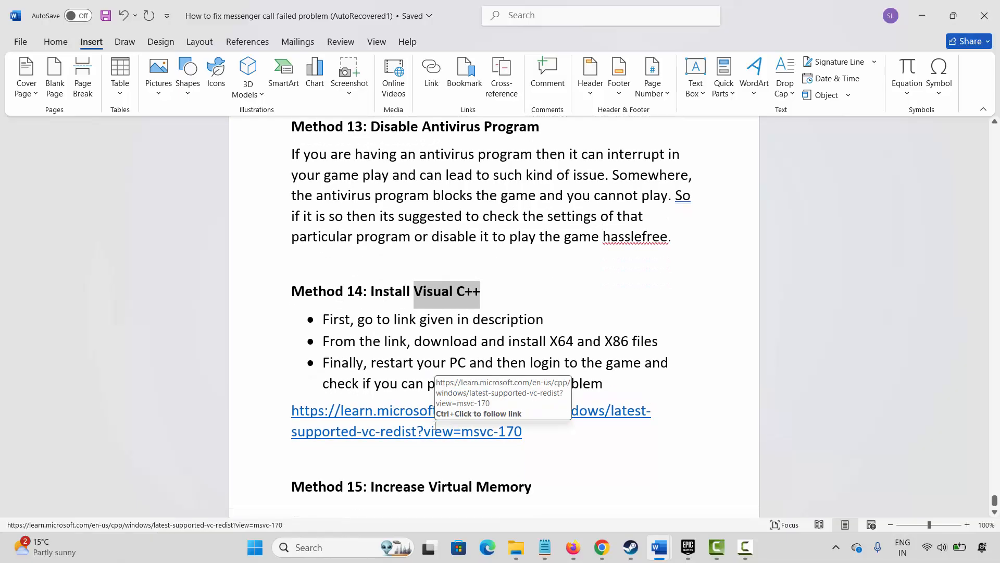
pyautogui.scroll(-1, 435, 427)
pyautogui.tripleClick(305, 437)
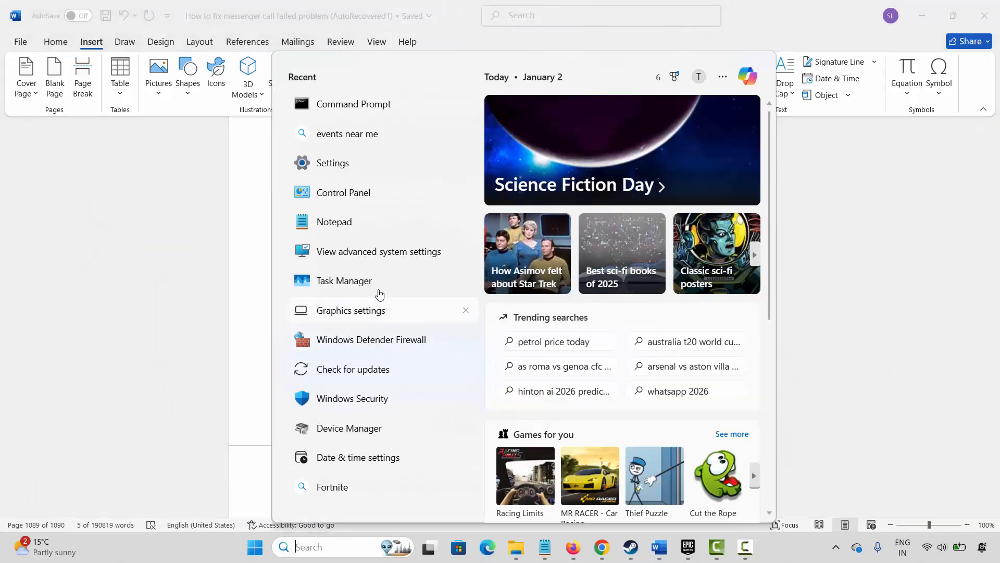
# Open Windows' advanced system settings and bring up the Virtual Memory settings from the advanced performance options
pyautogui.click(384, 259)
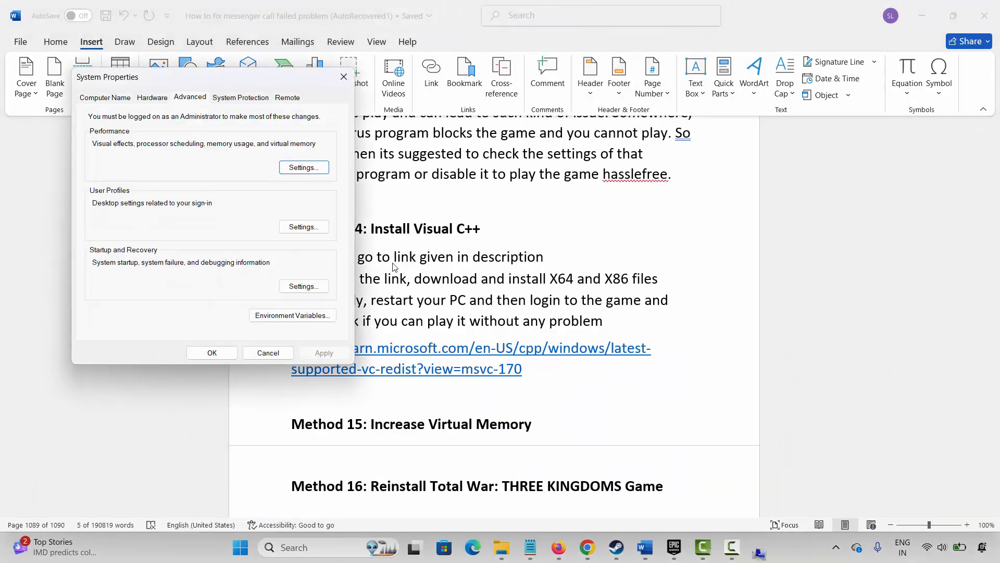
pyautogui.click(308, 168)
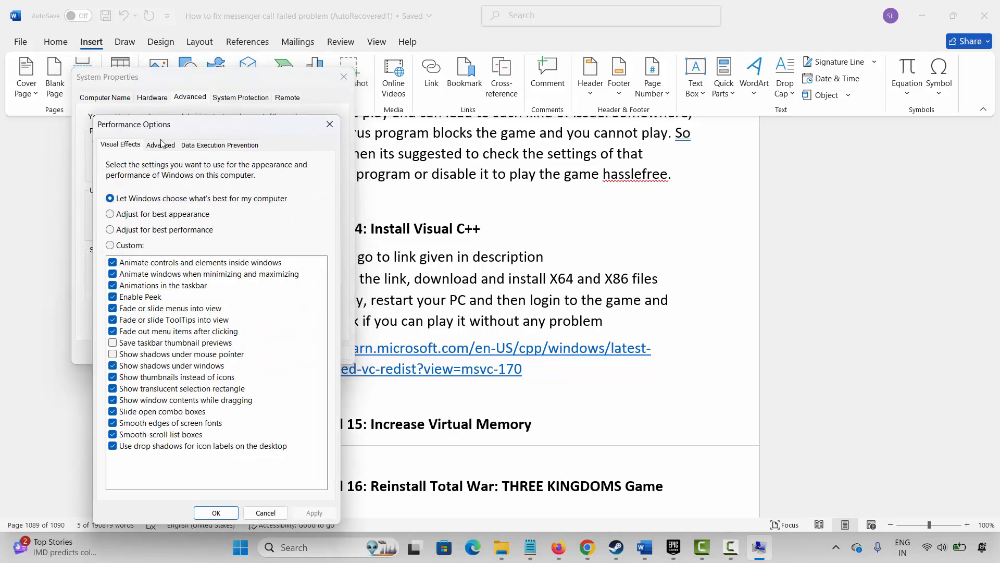
pyautogui.click(161, 144)
pyautogui.click(295, 322)
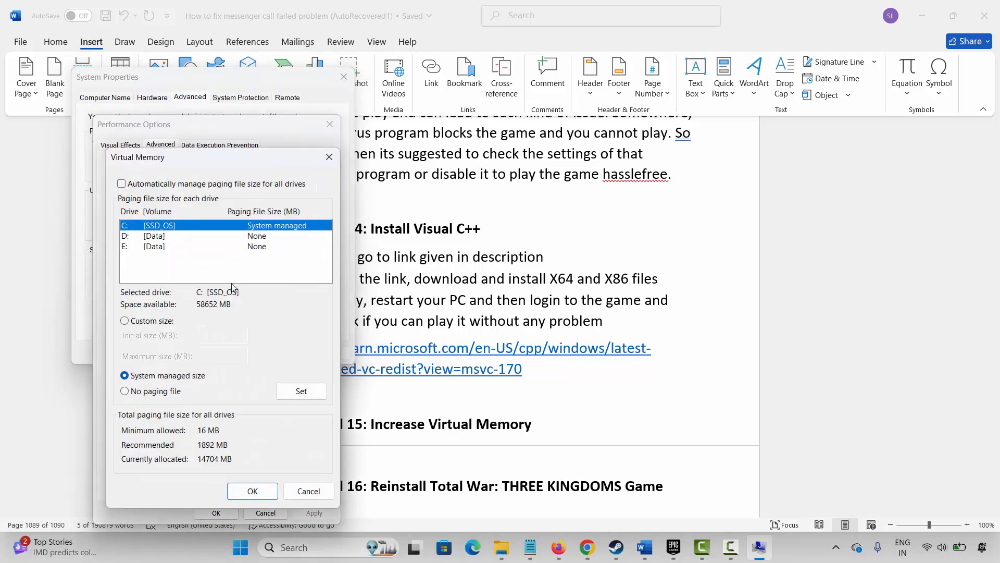
# Enter a custom paging file size for drive C with 12288 MB initial and 24576 MB maximum, and close all system dialogs without applying it
pyautogui.click(153, 237)
pyautogui.click(162, 246)
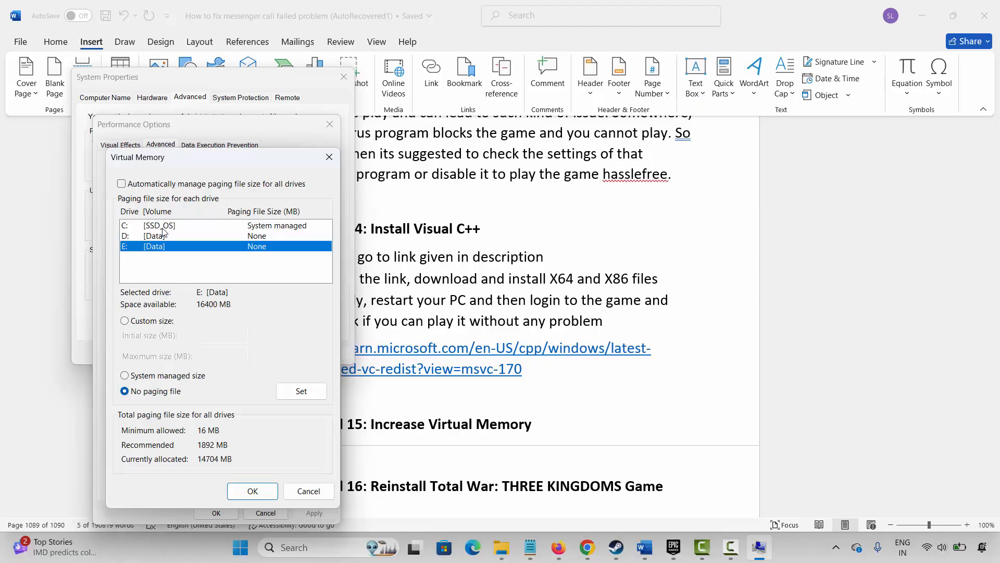
pyautogui.click(162, 229)
pyautogui.click(125, 322)
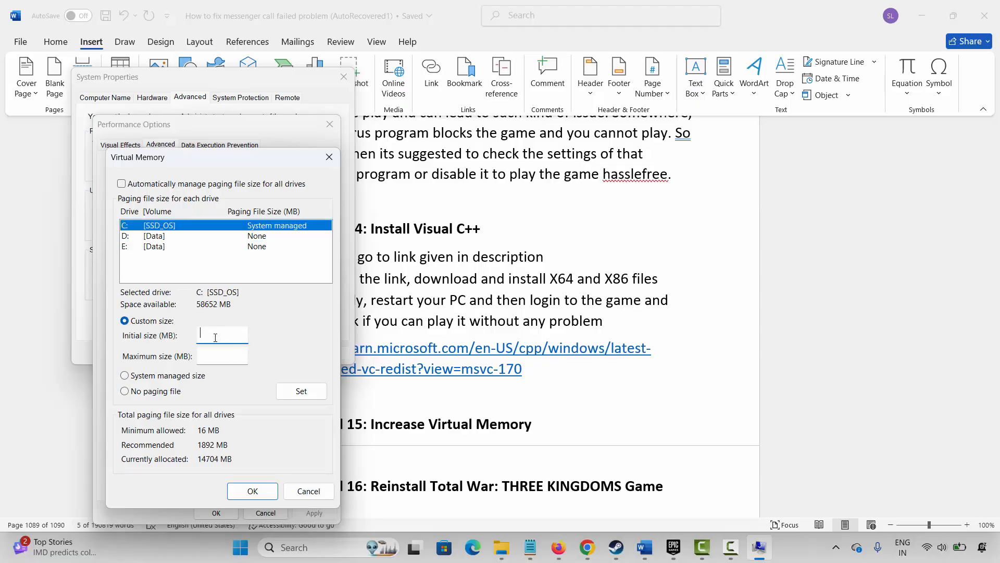
pyautogui.write('12288')
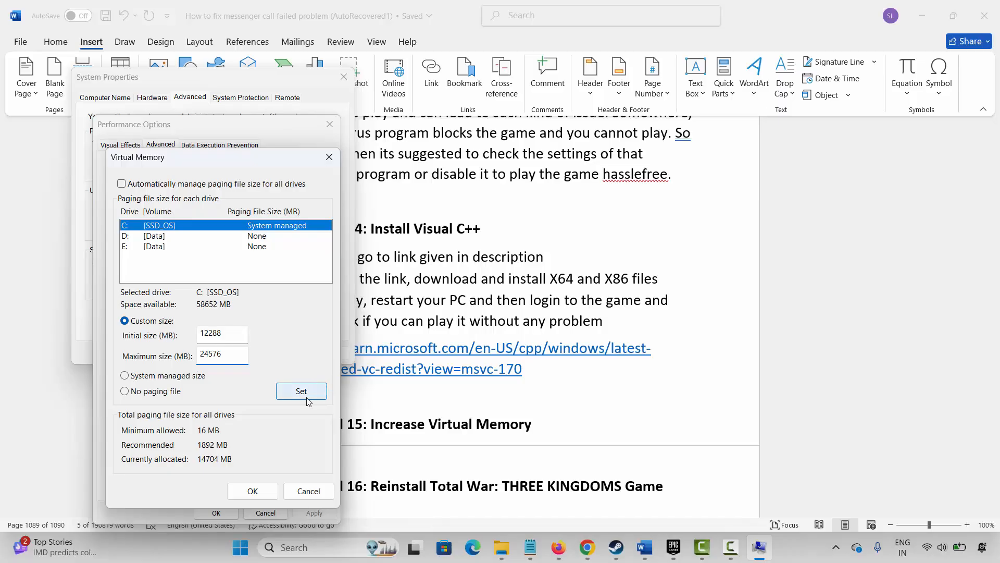
pyautogui.click(330, 156)
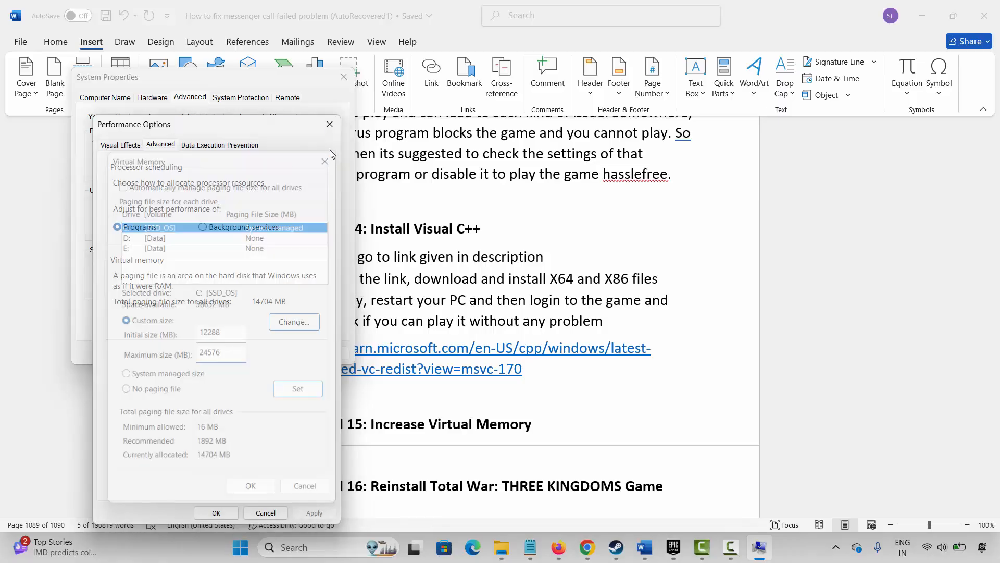
pyautogui.click(329, 124)
pyautogui.click(344, 77)
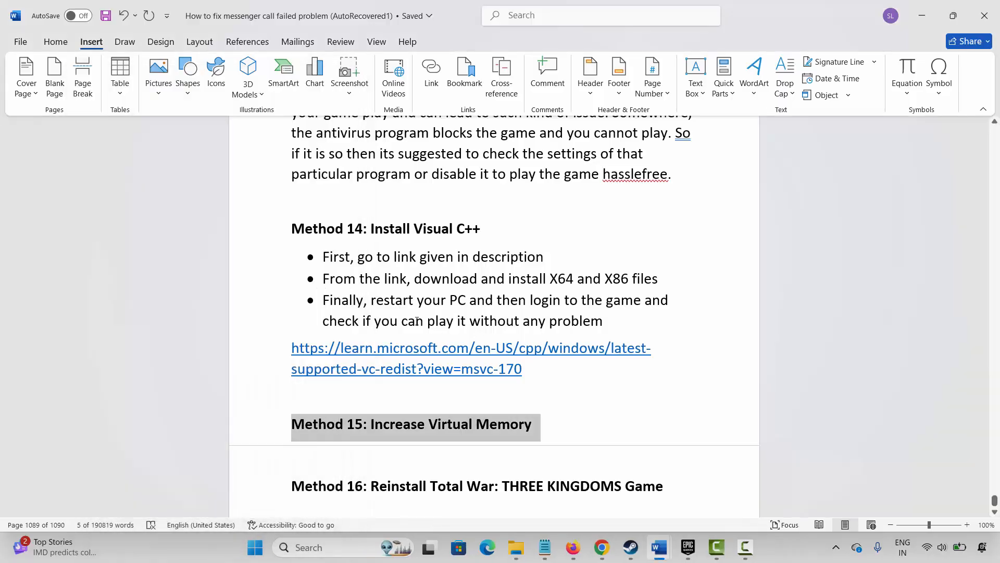
# Go to the heading "Method 16: Reinstall Total War: THREE KINGDOMS Game" and place the cursor in the word "Reinstall"
pyautogui.scroll(-1, 397, 308)
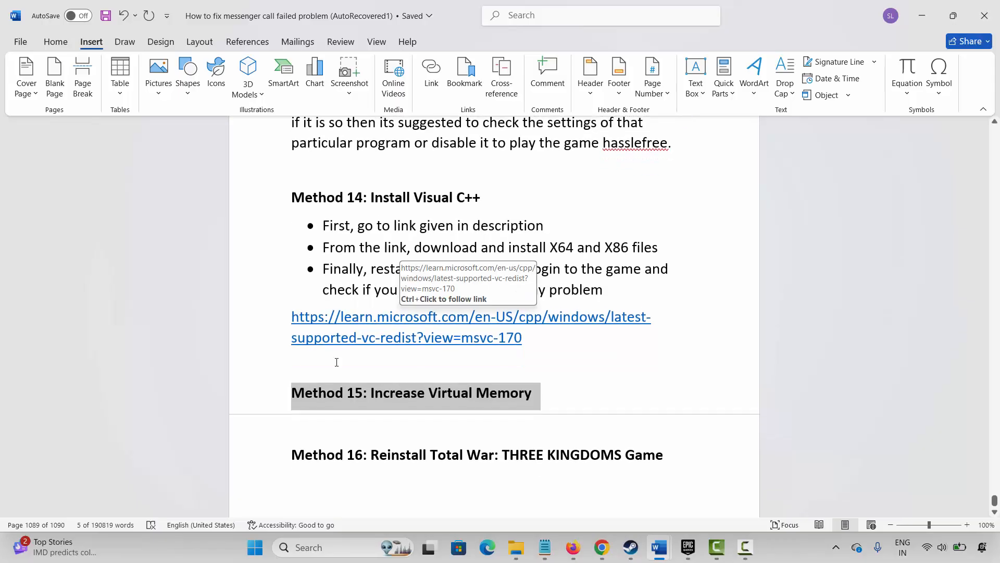
pyautogui.click(272, 459)
pyautogui.click(387, 458)
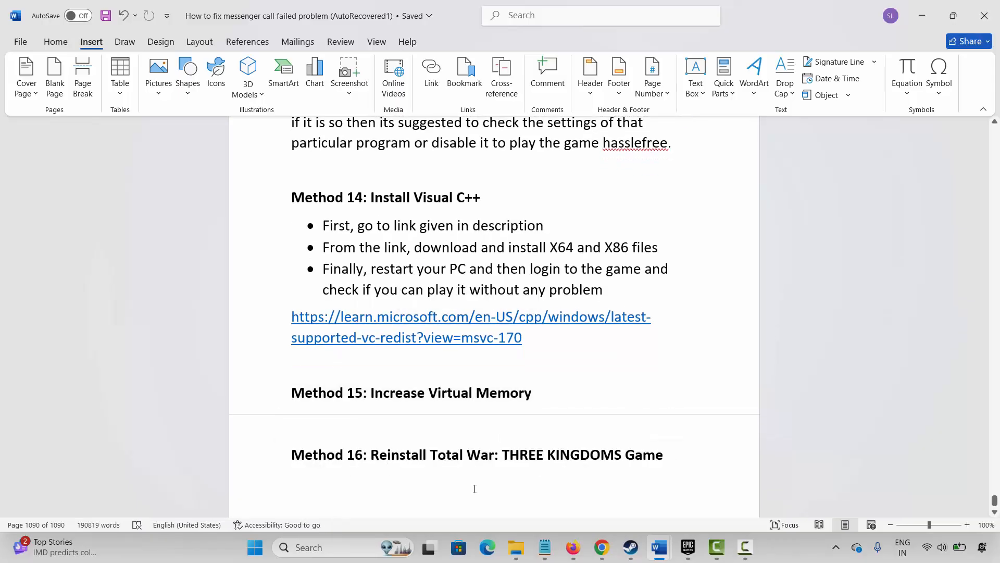
# Switch to Epic Games Launcher, start uninstalling Disco Elysium - The Final Cut from the library, and dismiss the confirmation
pyautogui.click(687, 548)
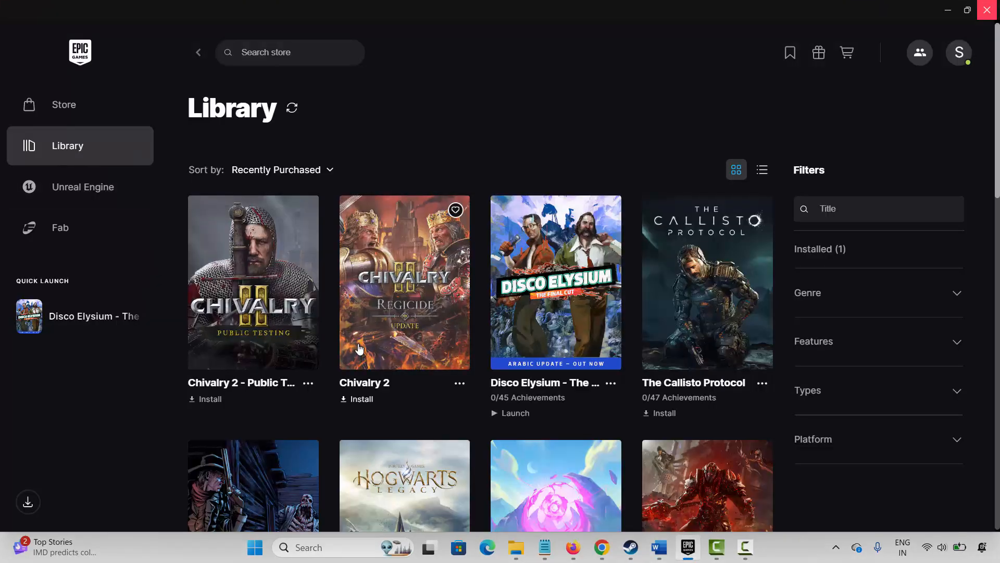
pyautogui.click(611, 383)
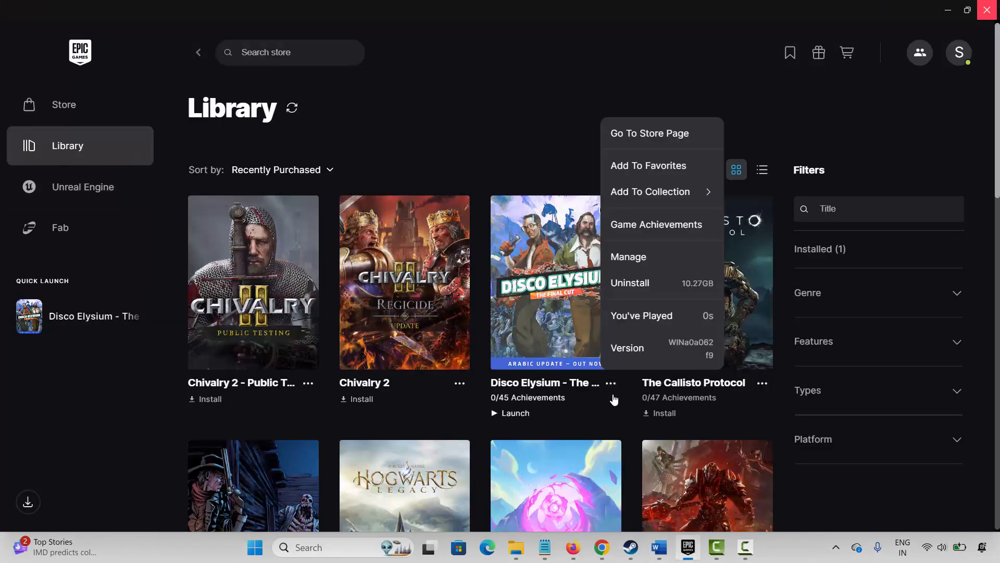
pyautogui.click(645, 294)
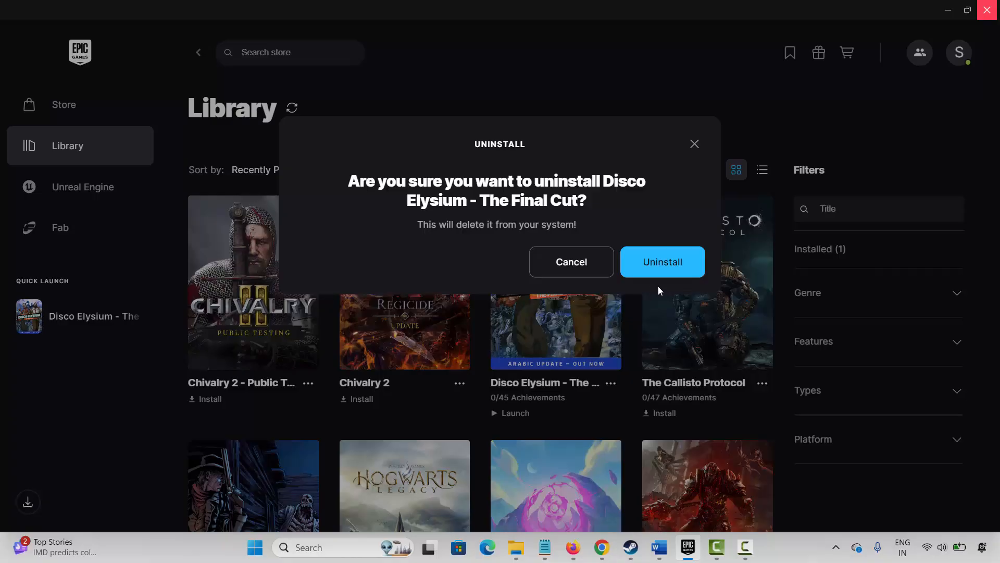
pyautogui.click(694, 144)
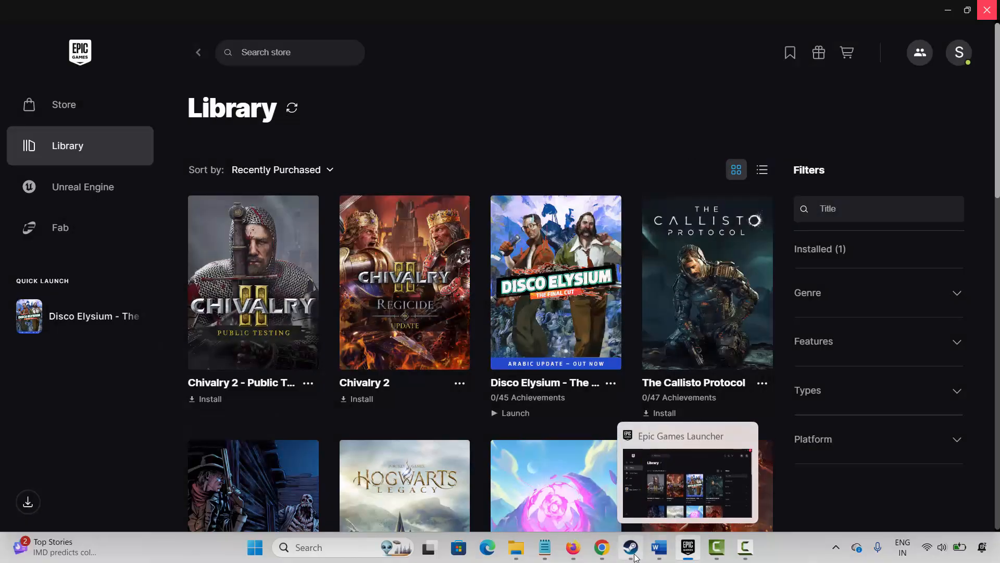
# Return to the Word troubleshooting document and highlight "Total War: THREE KINGDOMS" in the Method 16 heading
pyautogui.moveTo(636, 555)
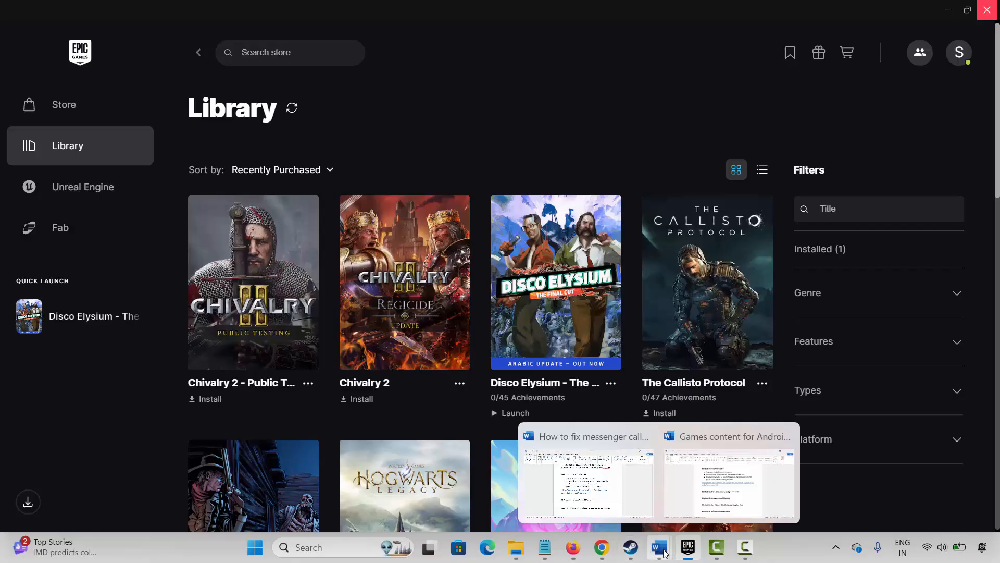
pyautogui.click(589, 480)
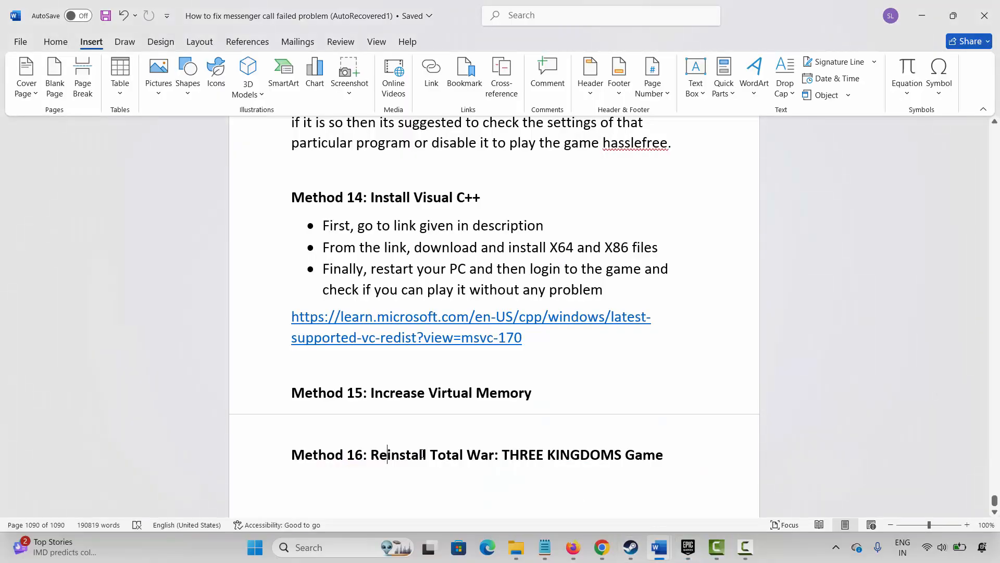
pyautogui.moveTo(437, 455); pyautogui.dragTo(584, 455)
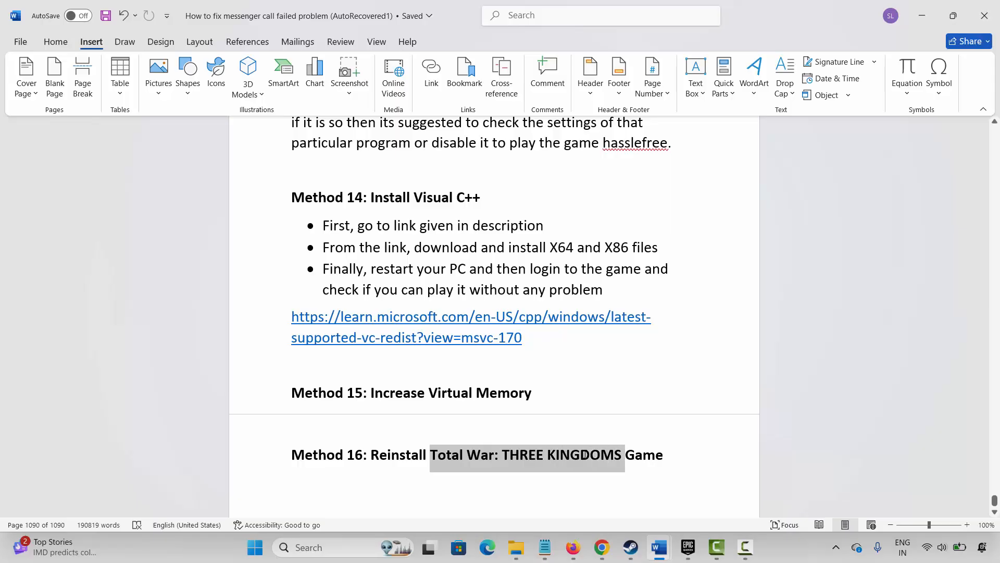